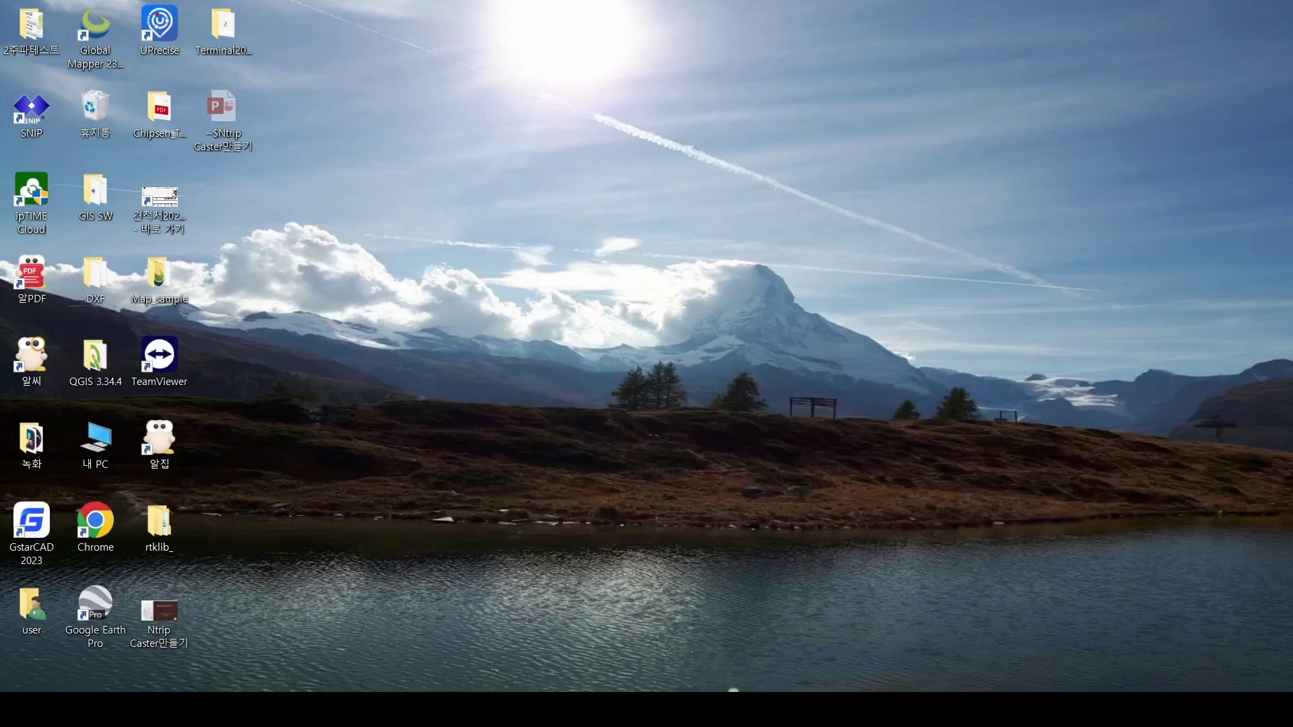
View the basic configuration slide (기본 구성) in the Ntrip Caster PowerPoint presentation, and minimize the presentation.
click(637, 633)
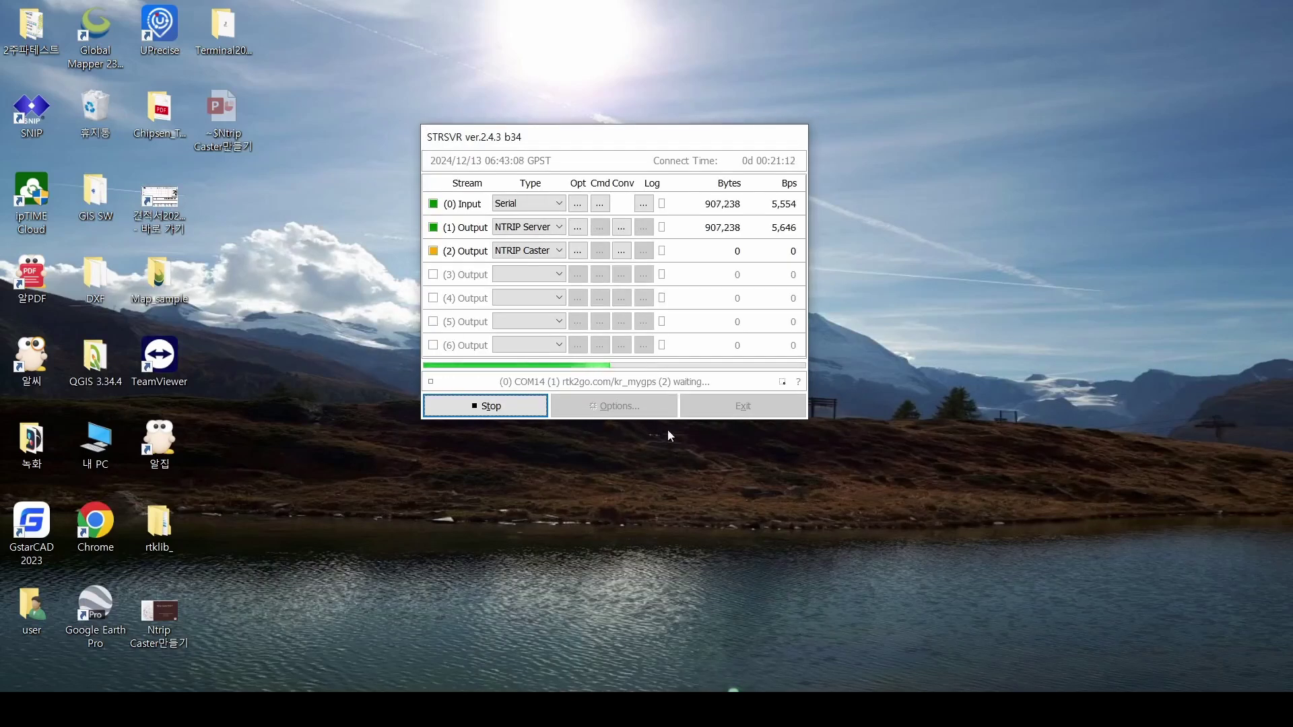
click(687, 680)
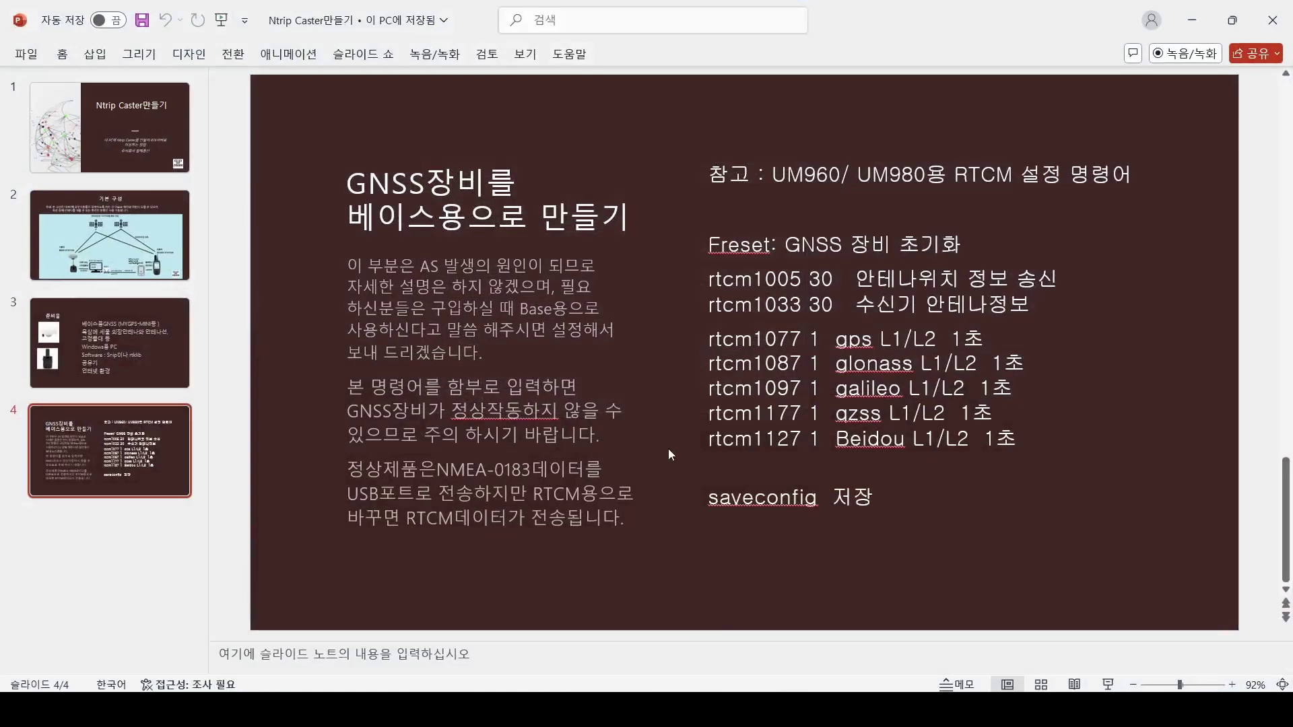
click(91, 250)
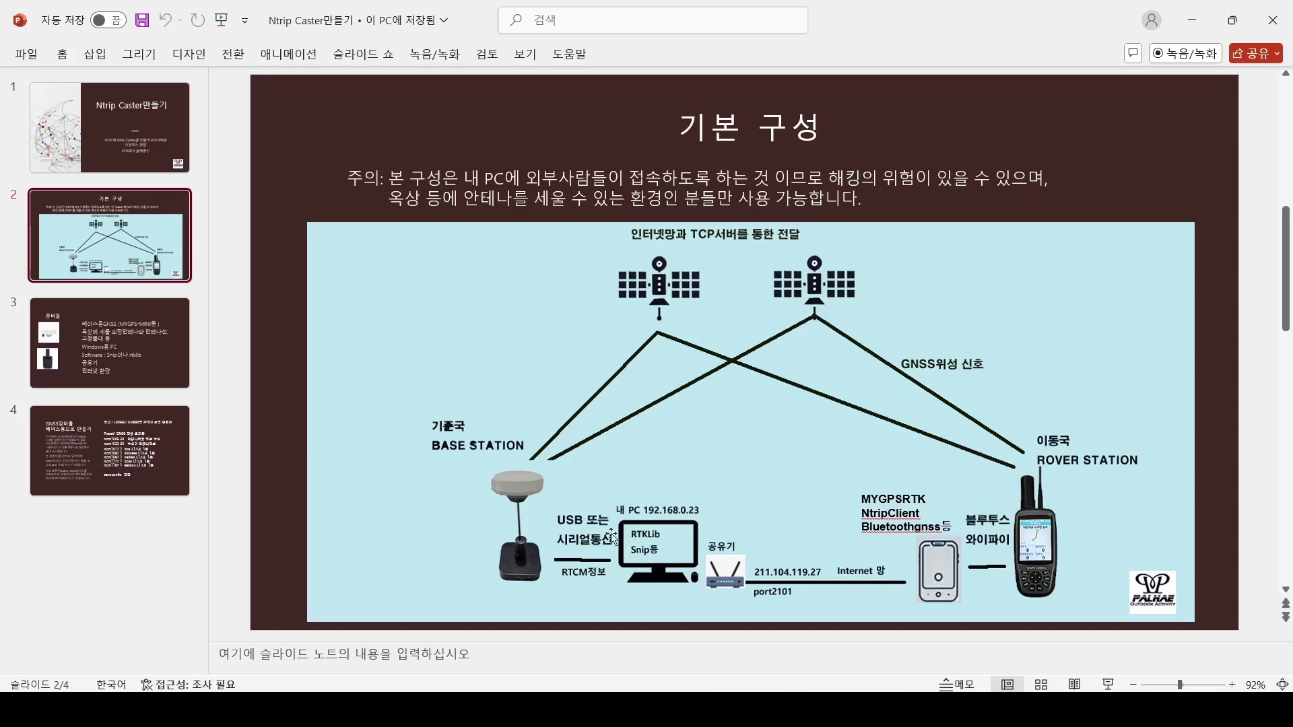
click(1192, 20)
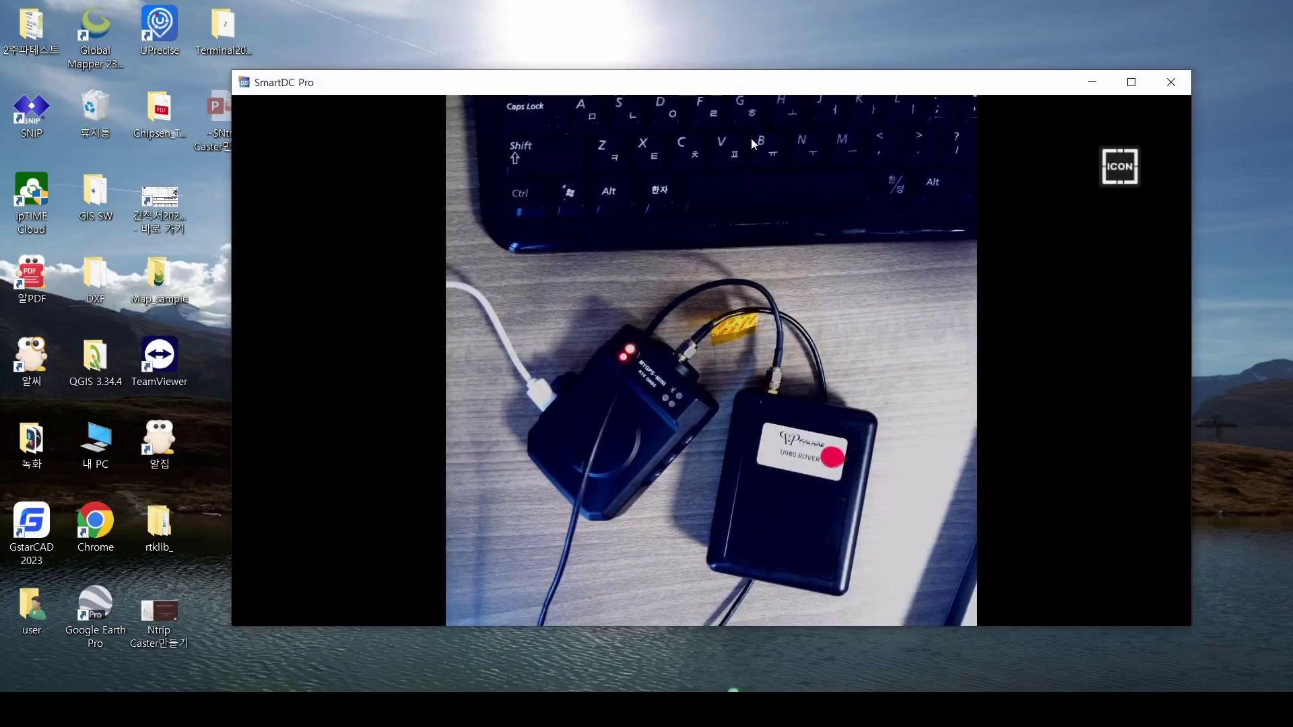
Arrange the SmartDC Pro camera view and the STRSVR window so both the receiver and the stream list can be seen.
drag(731, 89, 933, 106)
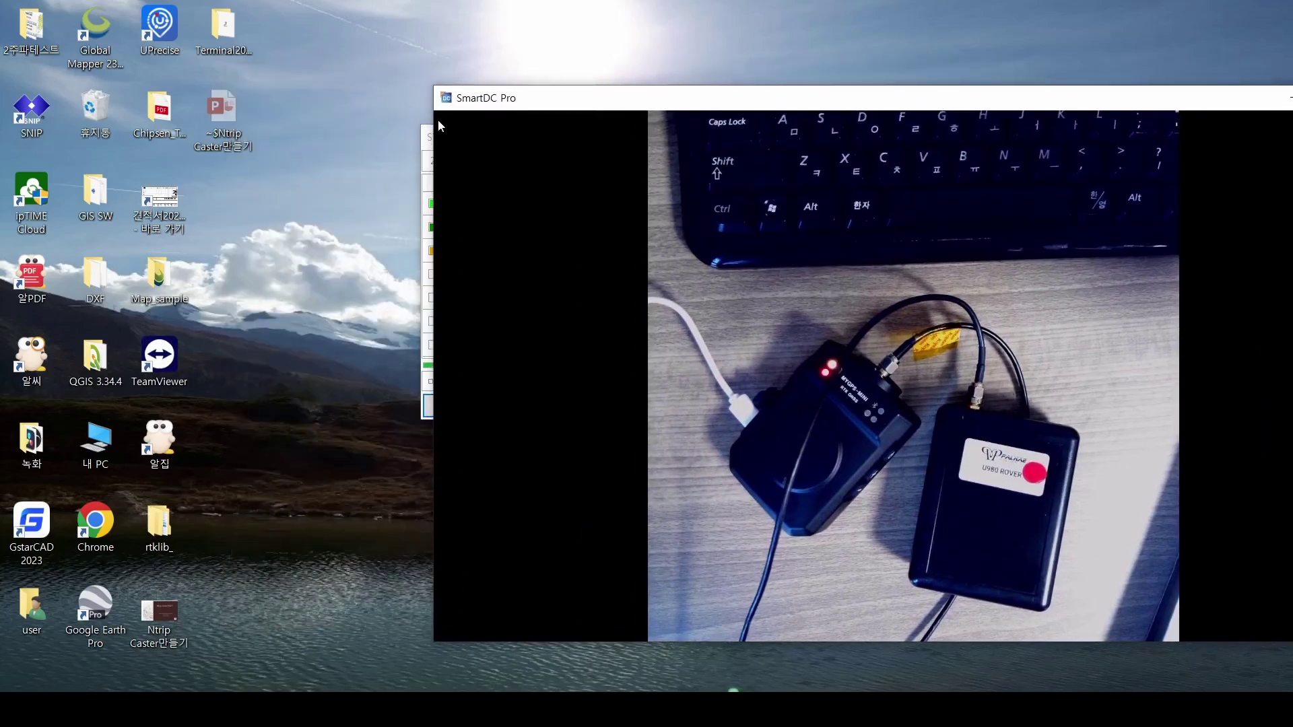
drag(551, 98, 641, 74)
click(475, 127)
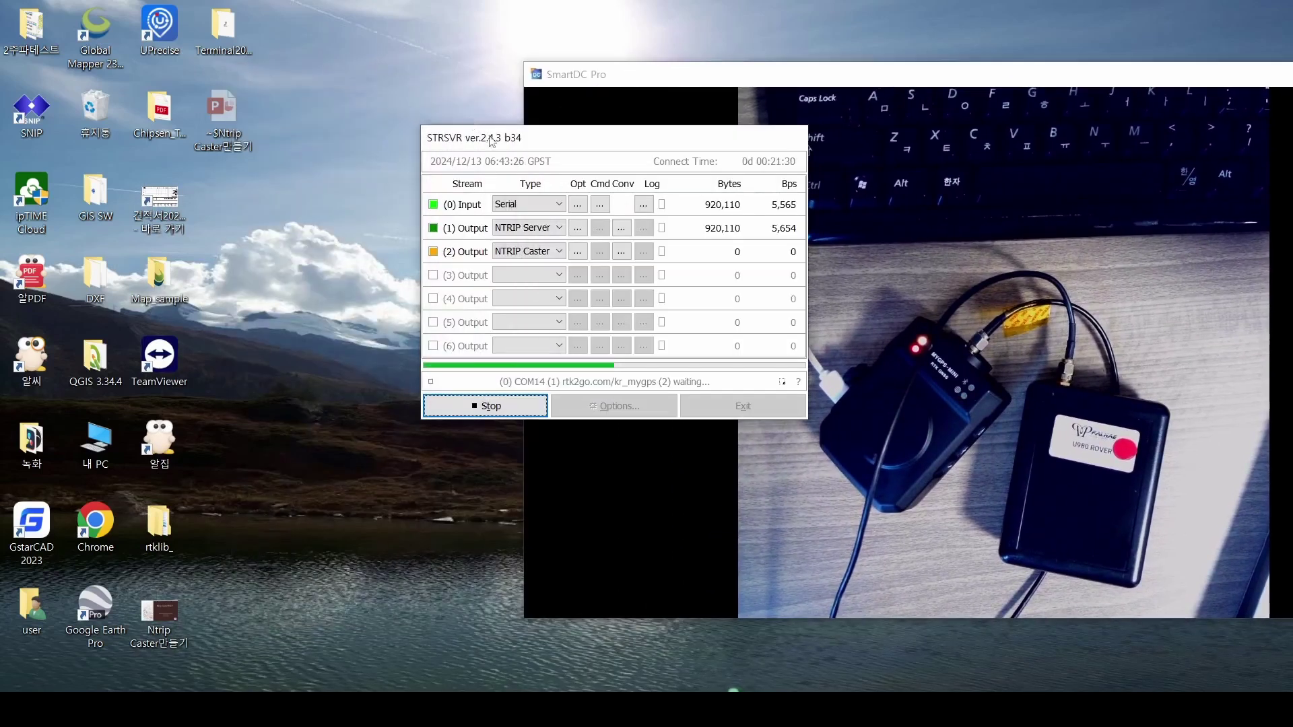
drag(494, 142, 178, 126)
drag(757, 75, 625, 66)
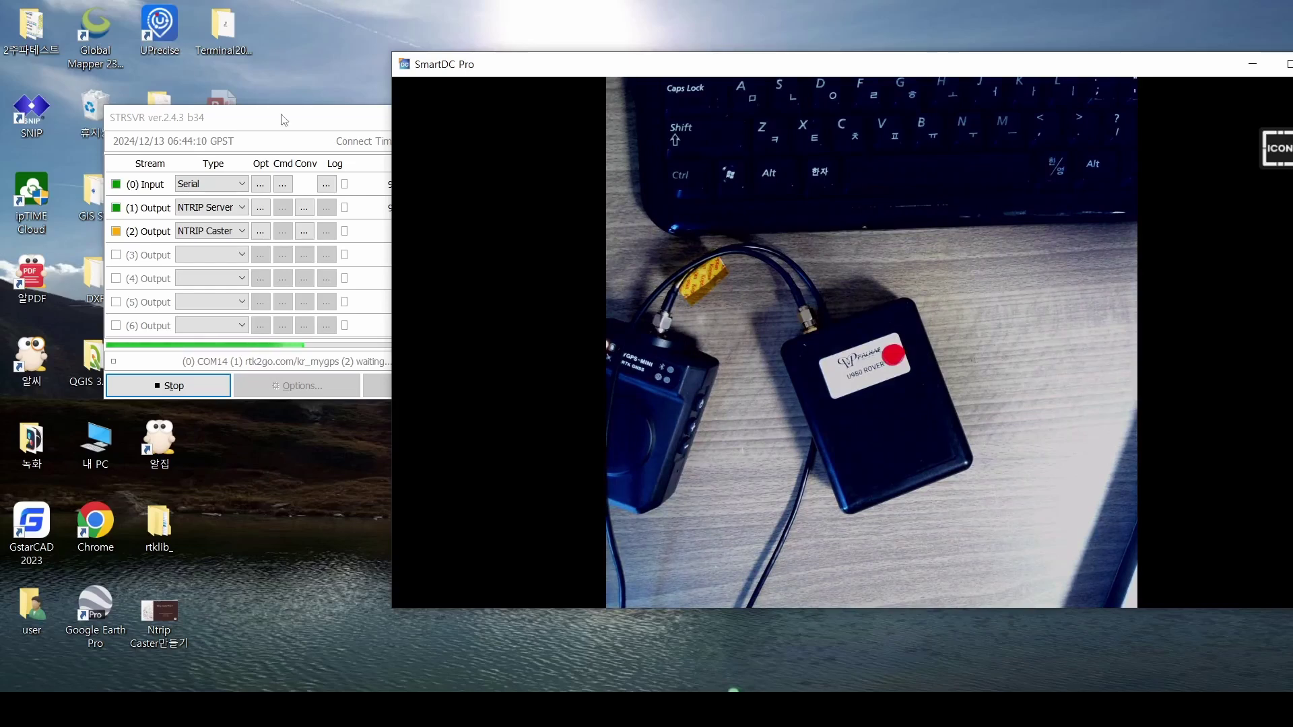
drag(287, 120, 408, 127)
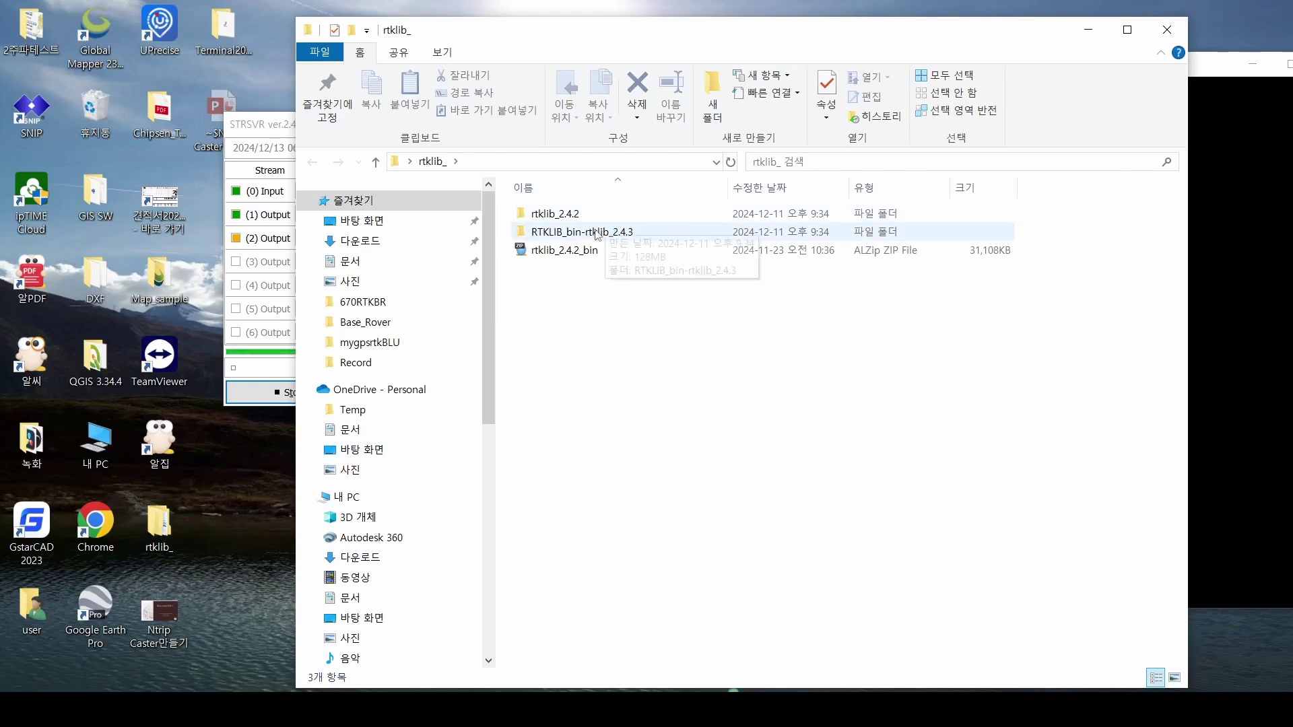
Run rtklaunch from the bin folder of RTKLIB_bin-rtklib_2.4.3 and place the launcher just above the STRSVR window.
click(554, 258)
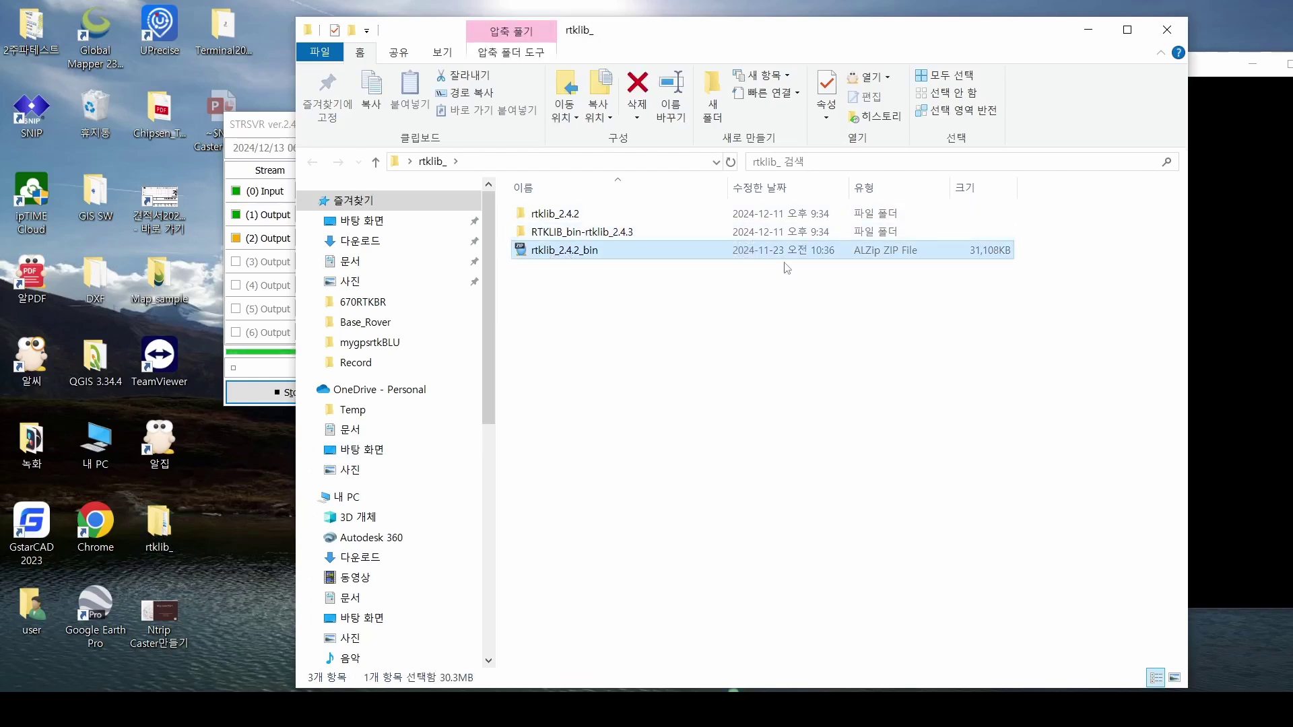
click(579, 237)
double_click(579, 233)
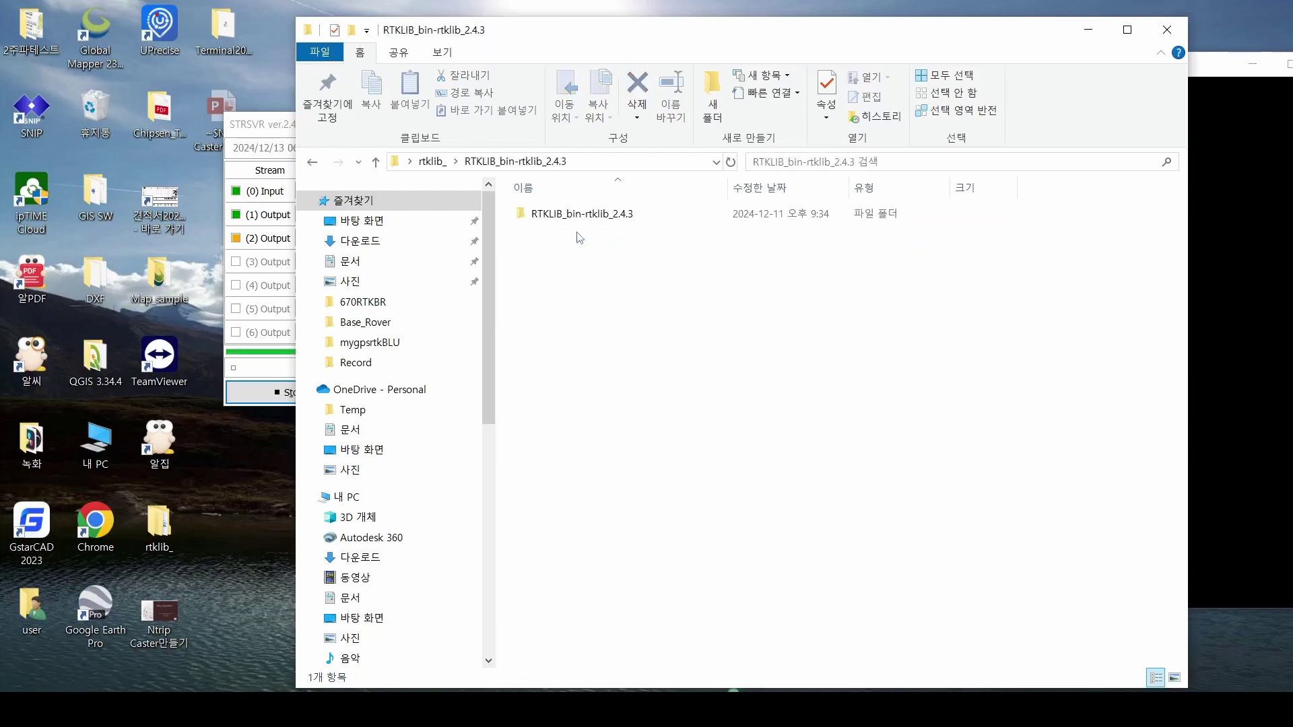
double_click(566, 214)
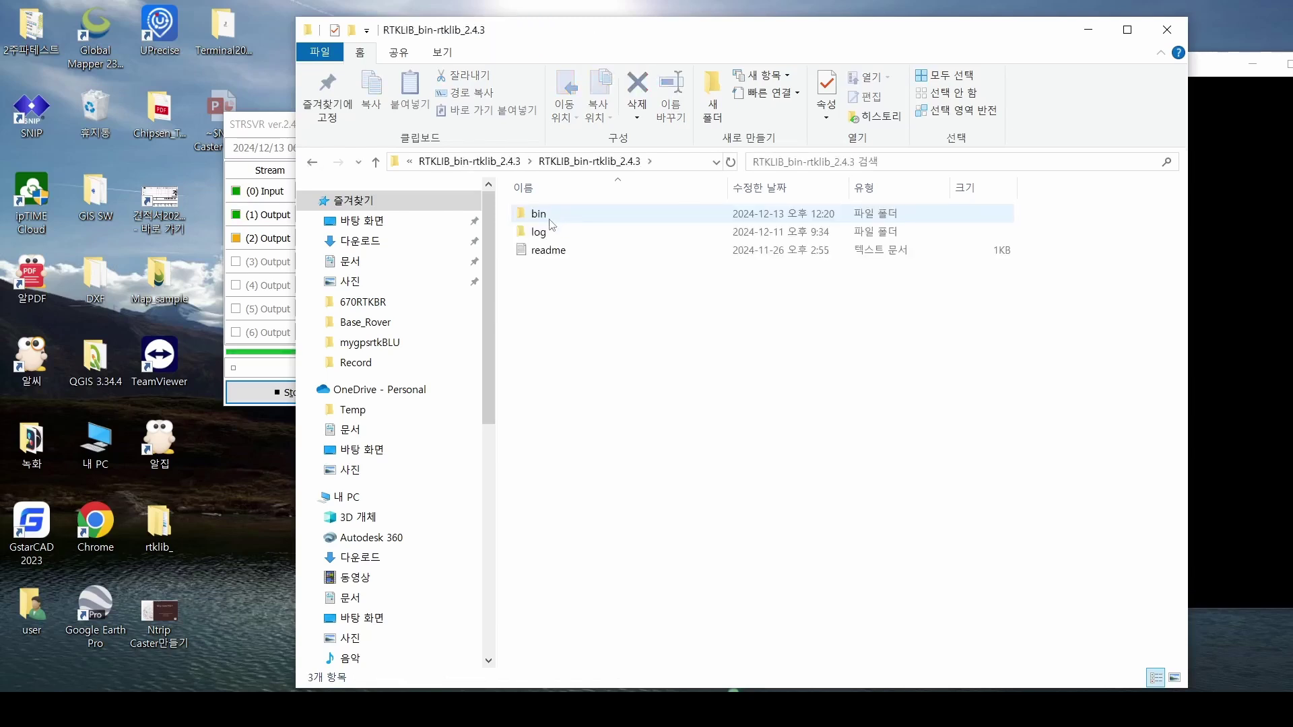
double_click(551, 217)
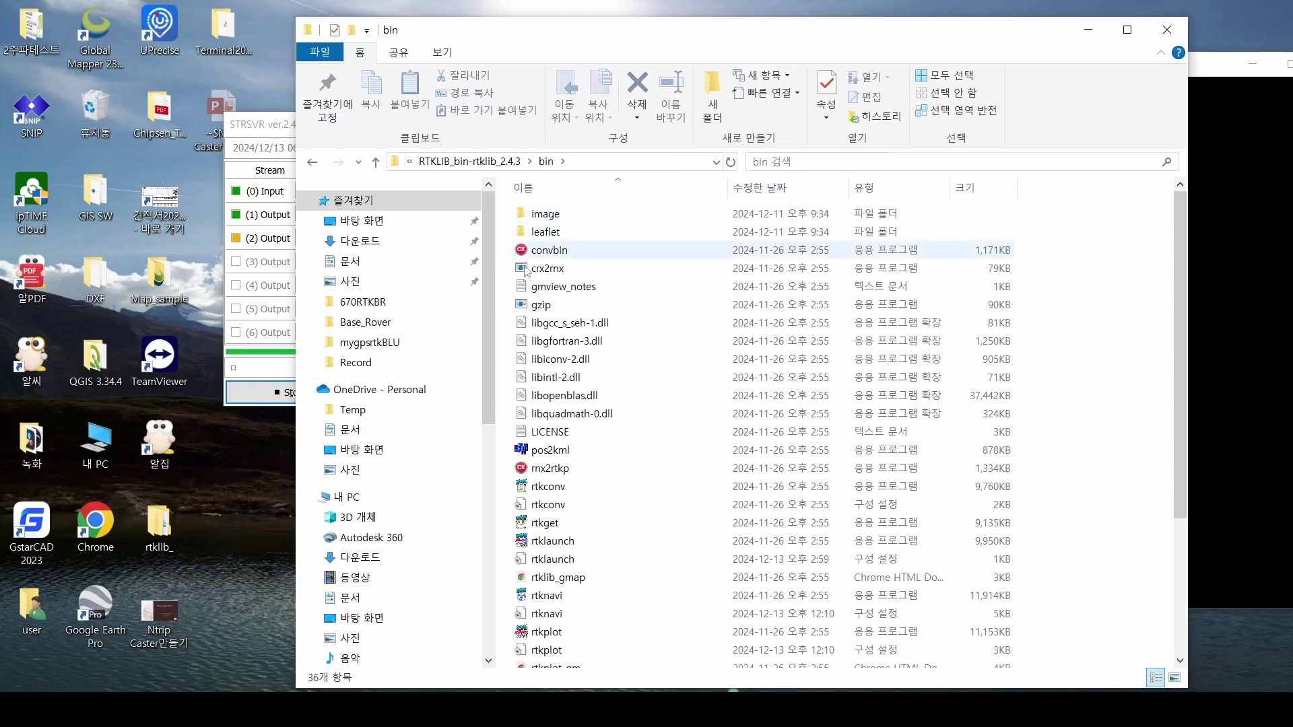
scroll(568, 466, down, 2)
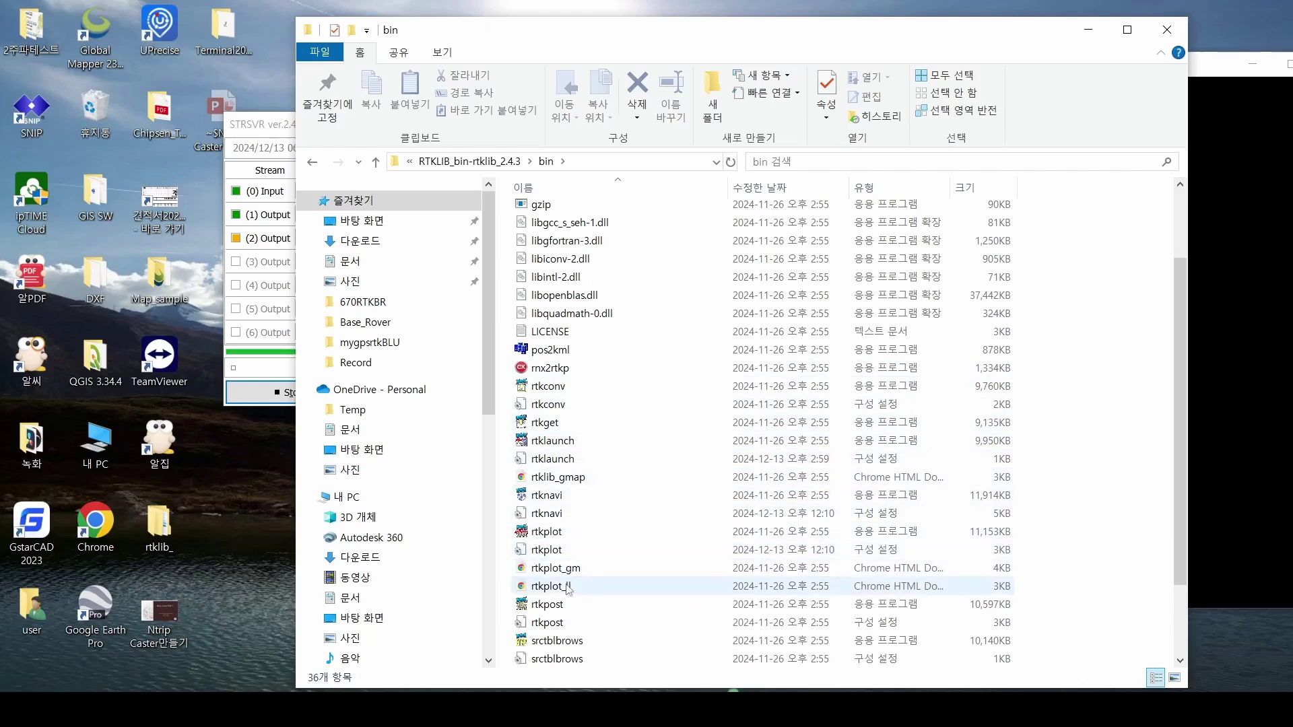
double_click(547, 442)
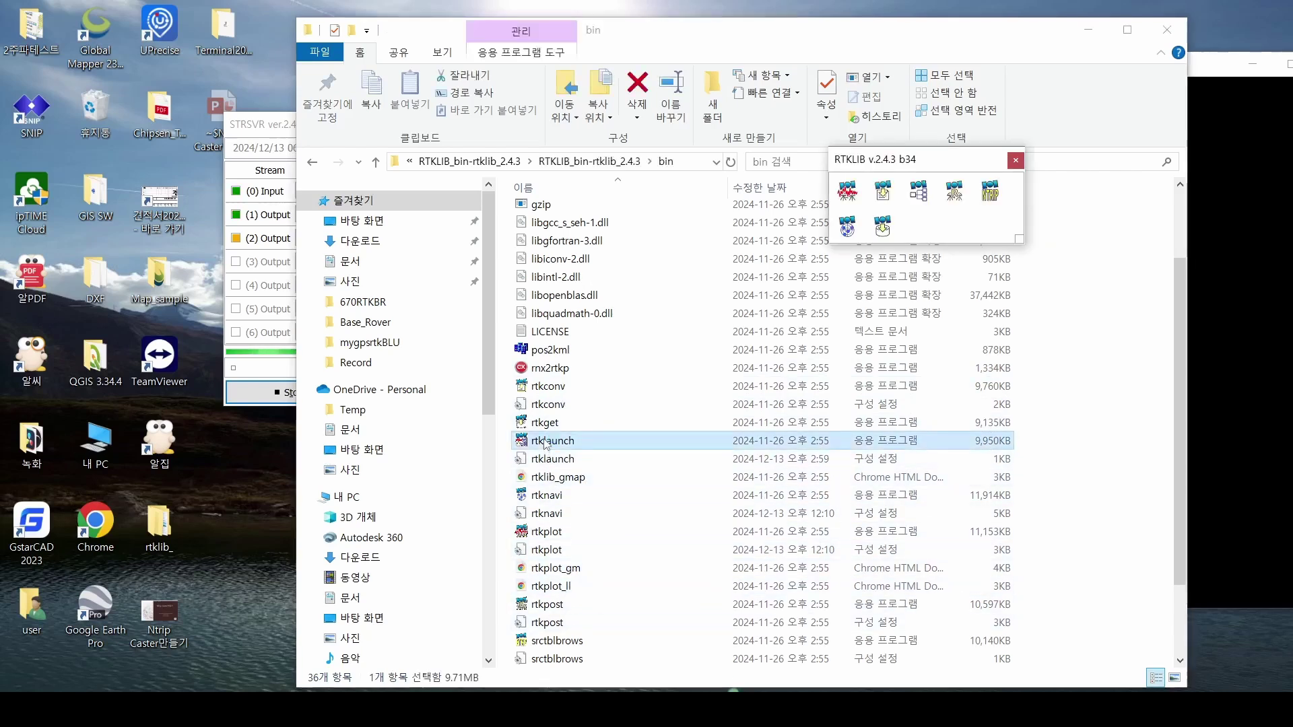
click(1087, 30)
drag(898, 162, 356, 36)
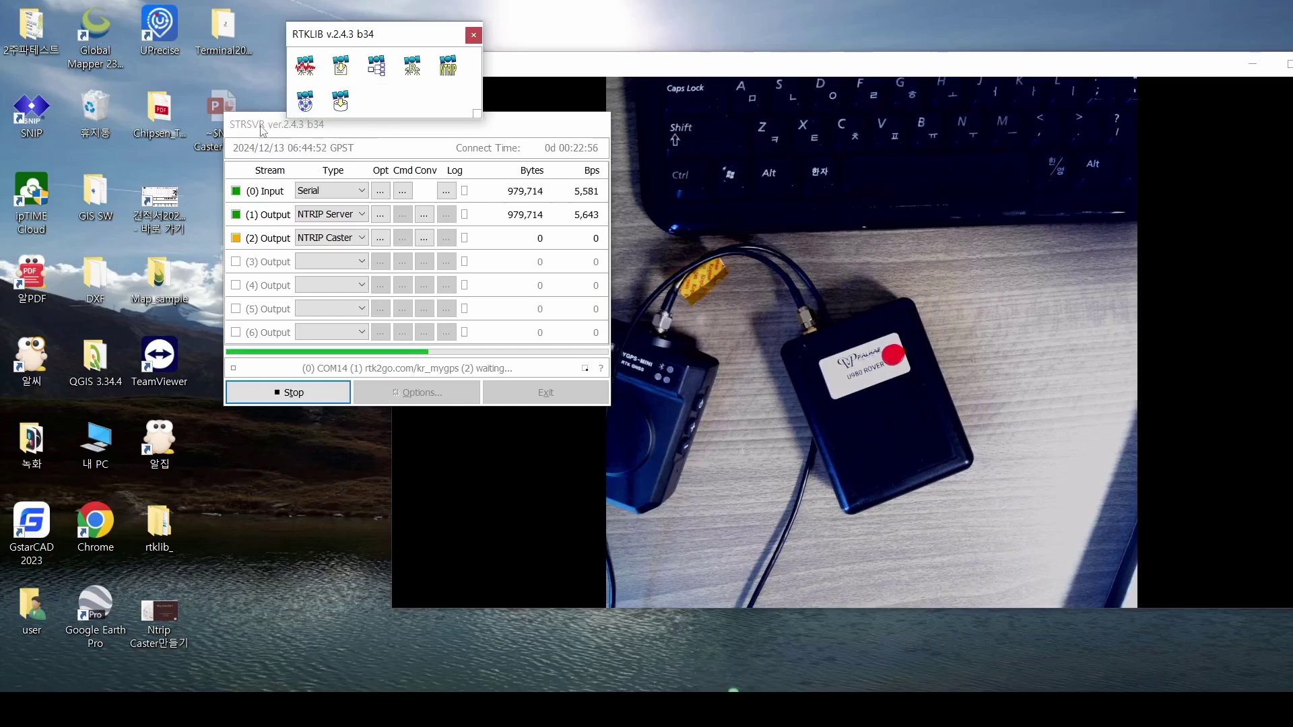
drag(263, 130, 267, 149)
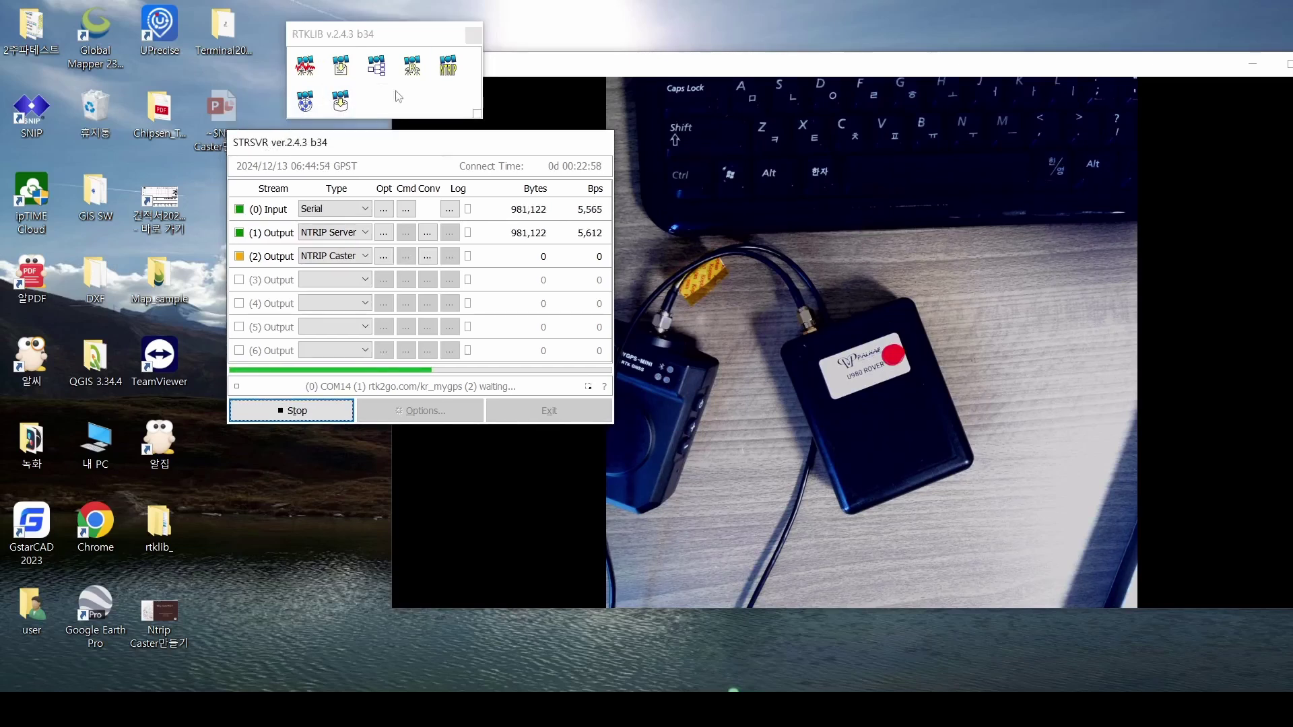
Open a second STRSVR window from the RTKLIB launcher and exit it.
click(379, 67)
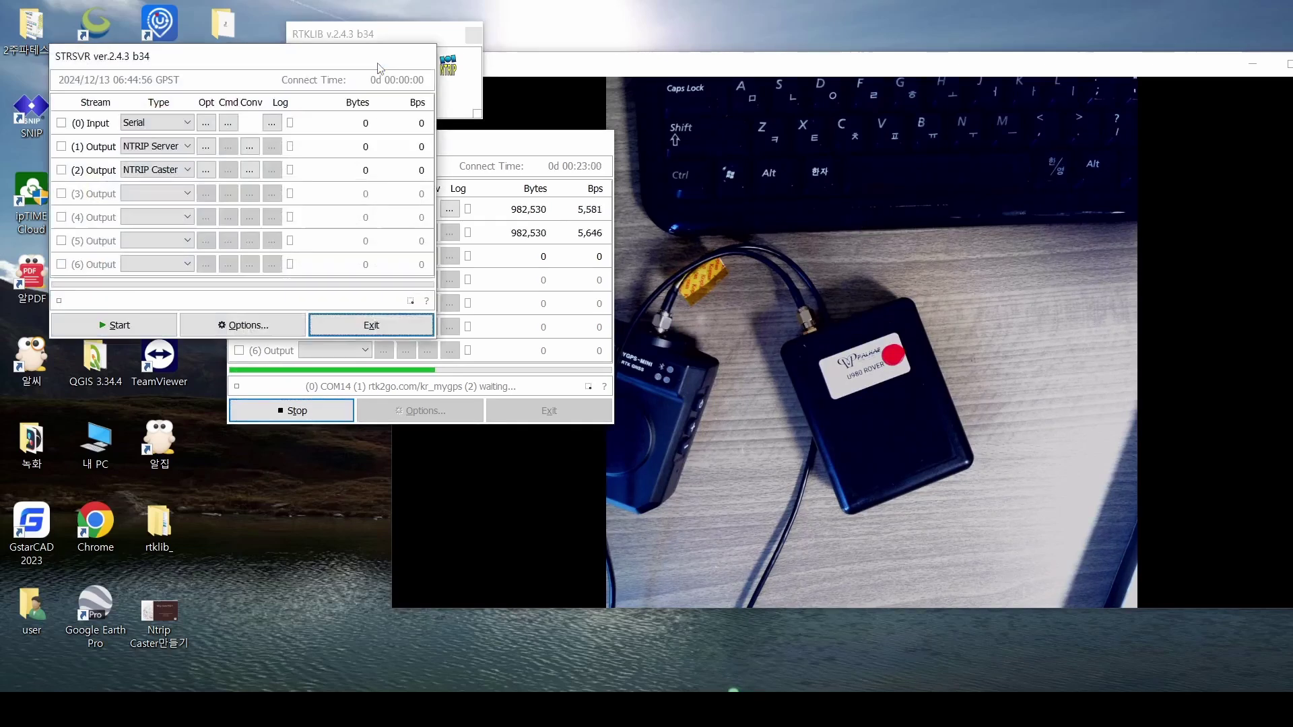
click(371, 325)
drag(399, 144, 433, 143)
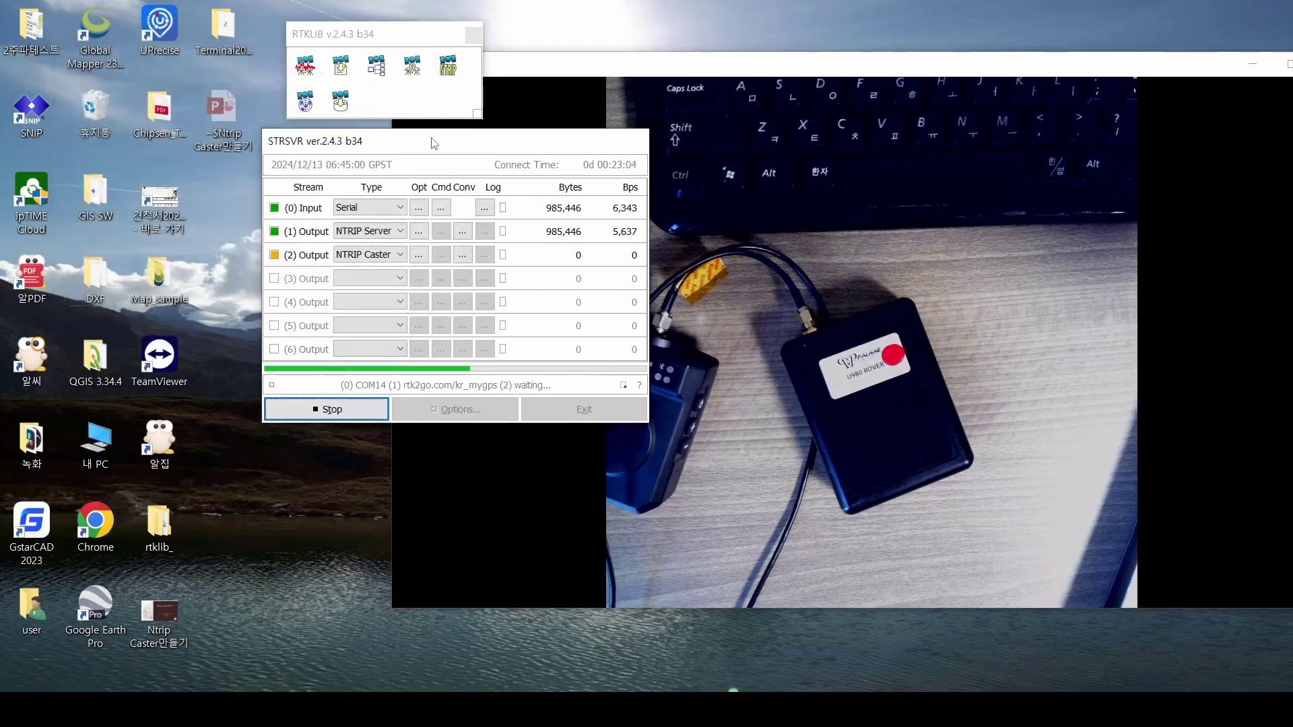
Stop the running streams and set the input stream to Serial on COM14 at 115200 bps, 8 bits, no parity, 1 stop bit.
click(324, 420)
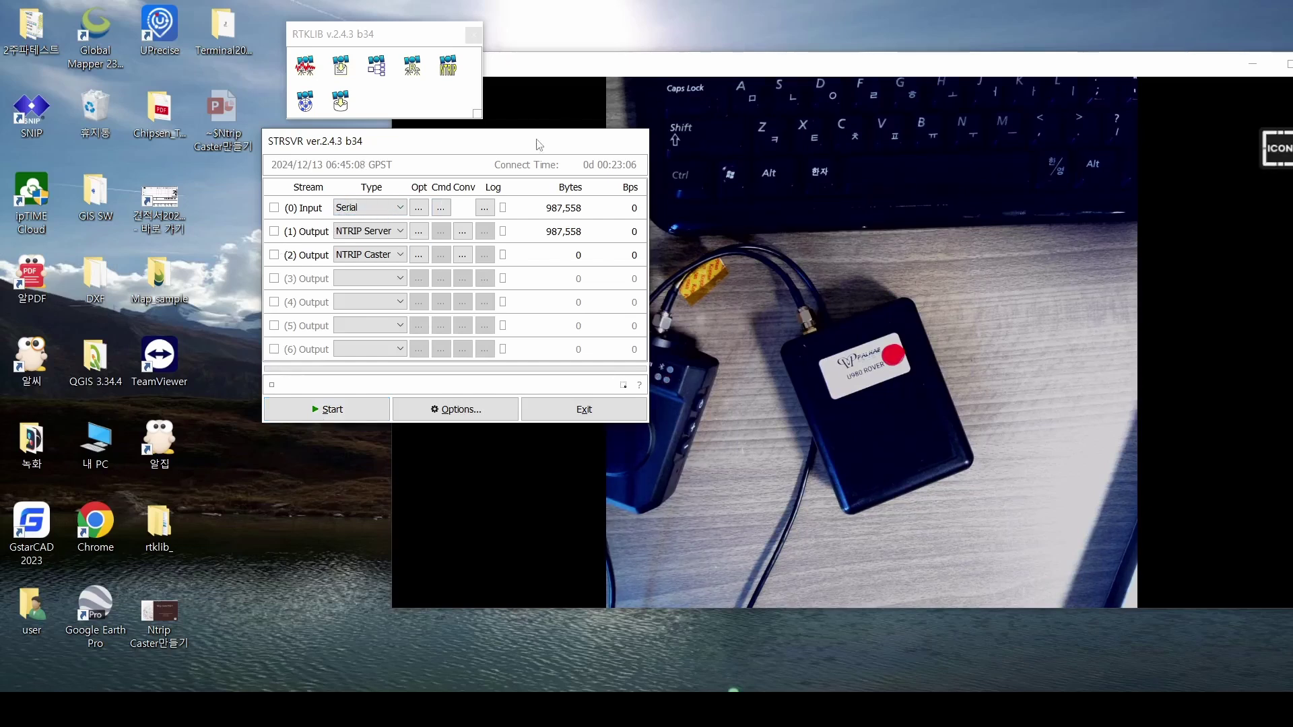
drag(539, 144, 454, 142)
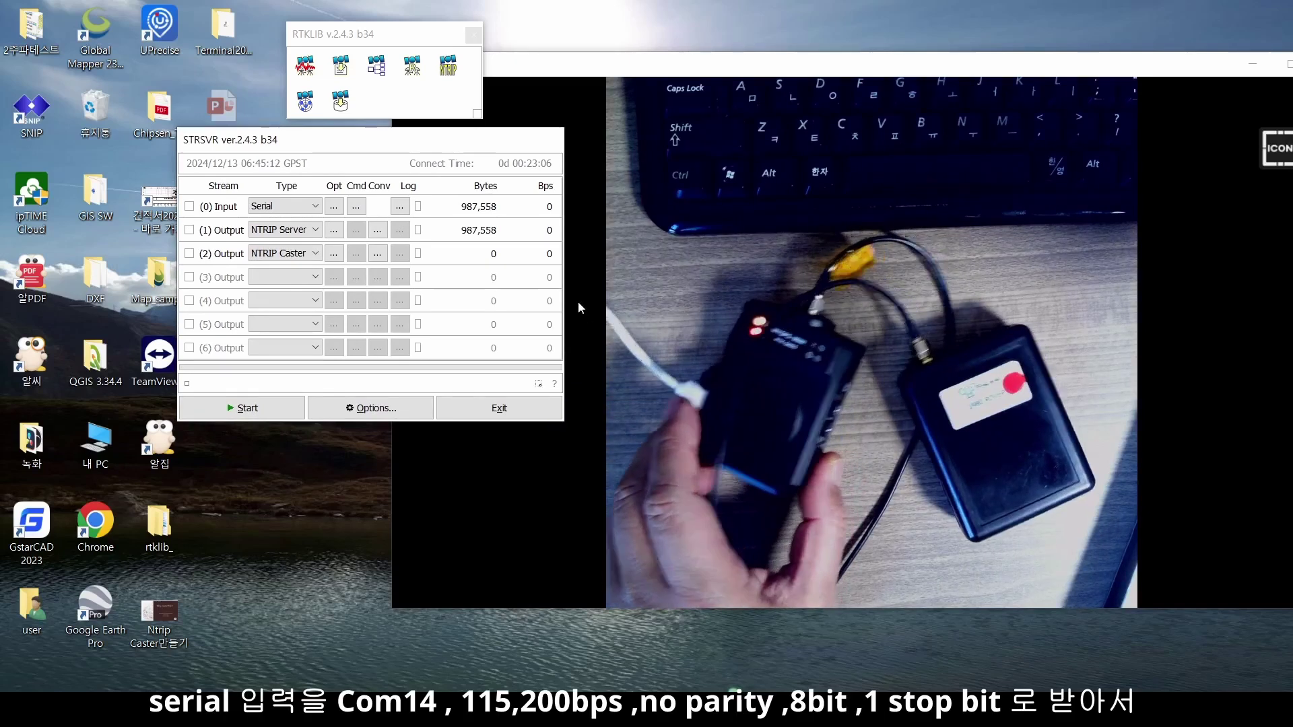
click(299, 207)
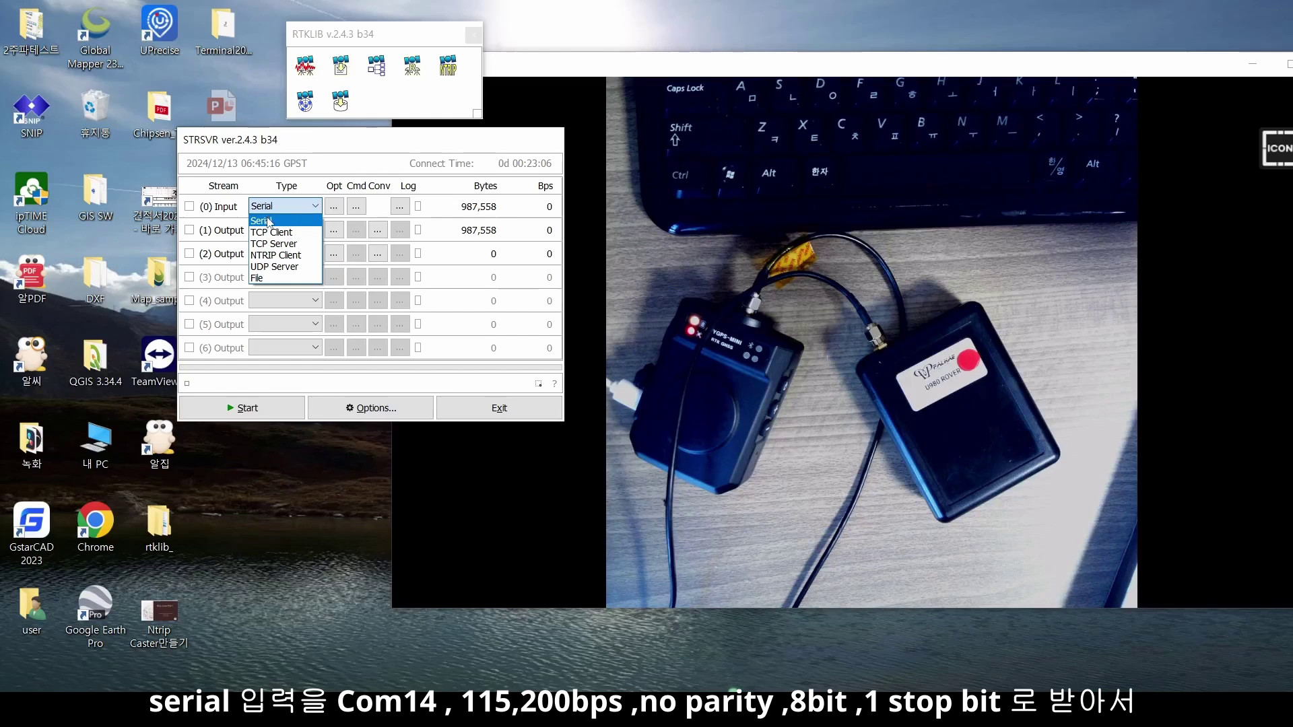
click(269, 221)
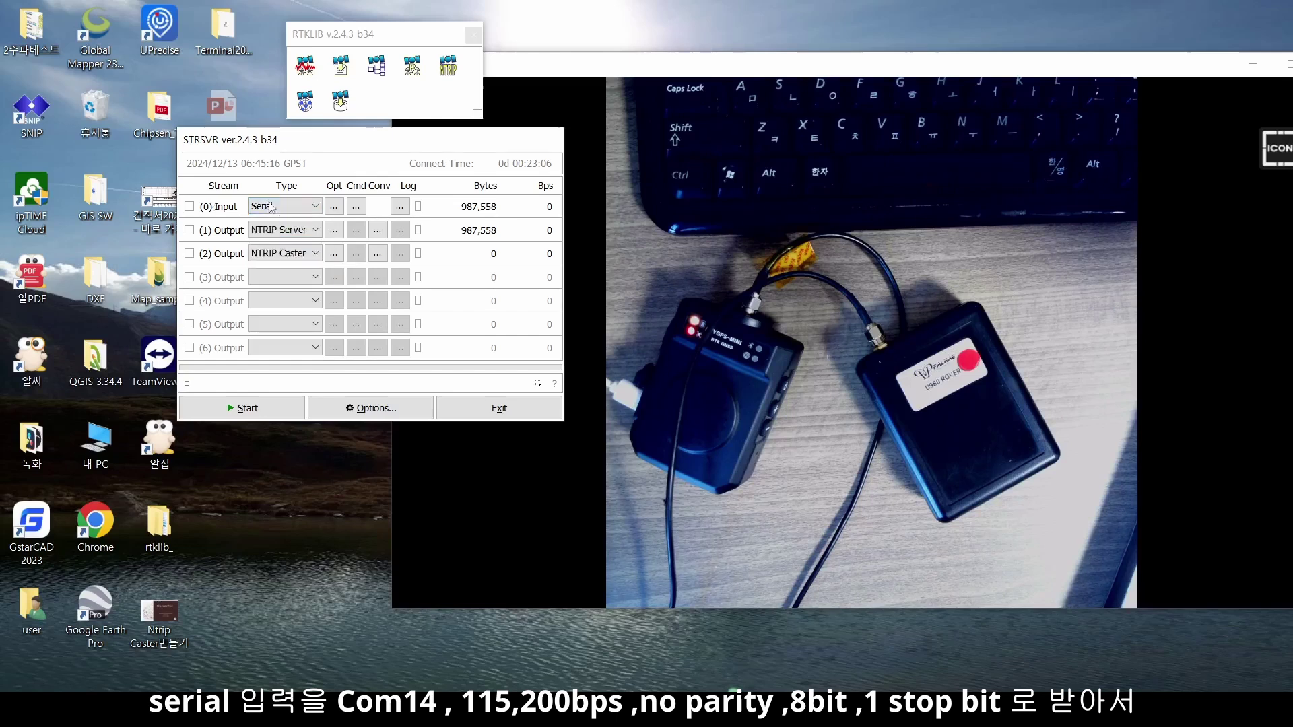
click(336, 205)
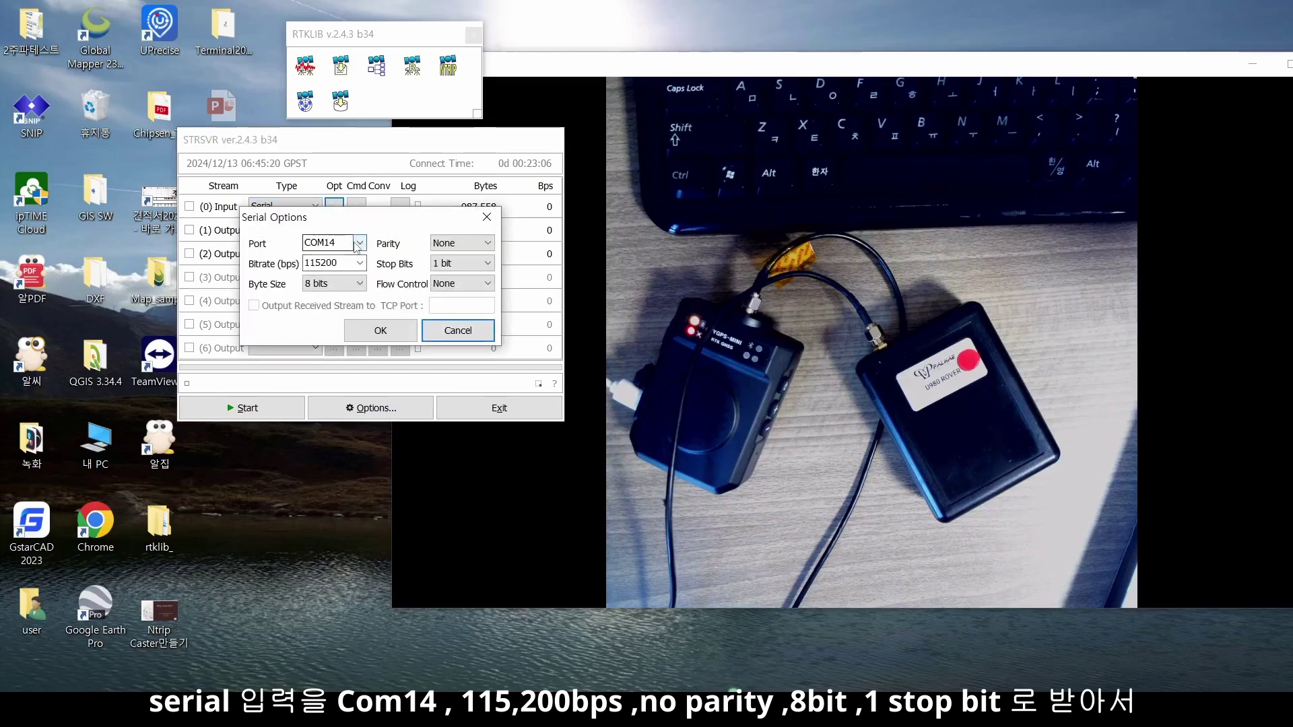
click(381, 331)
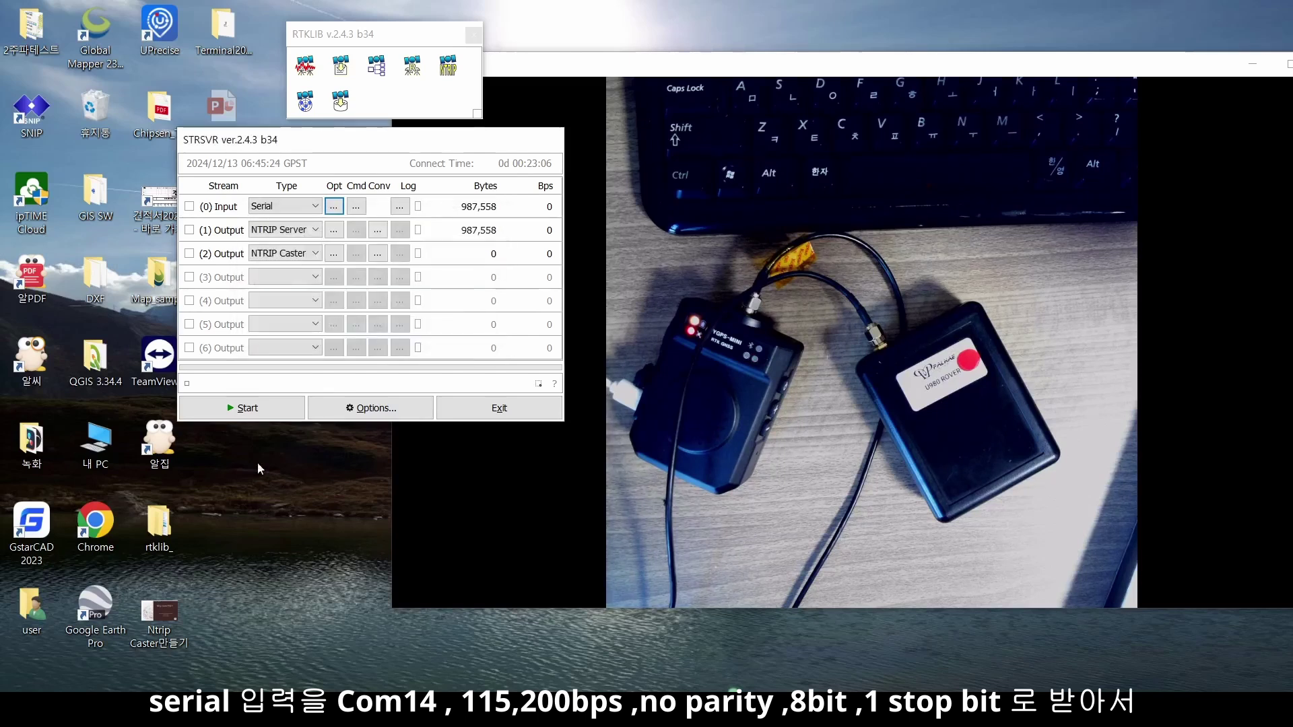
Check the receiver's COM port among the ports (COM & LPT) in Windows Device Manager, and return to STRSVR.
right_click(106, 439)
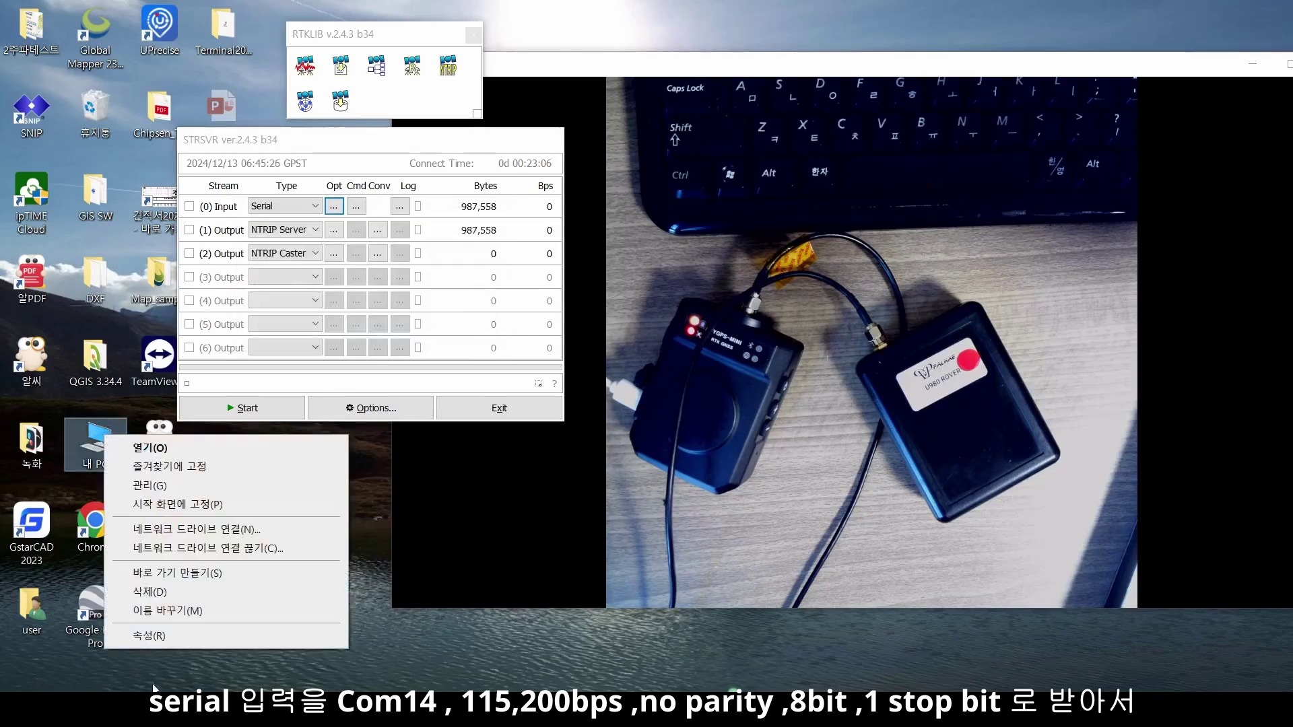
click(148, 635)
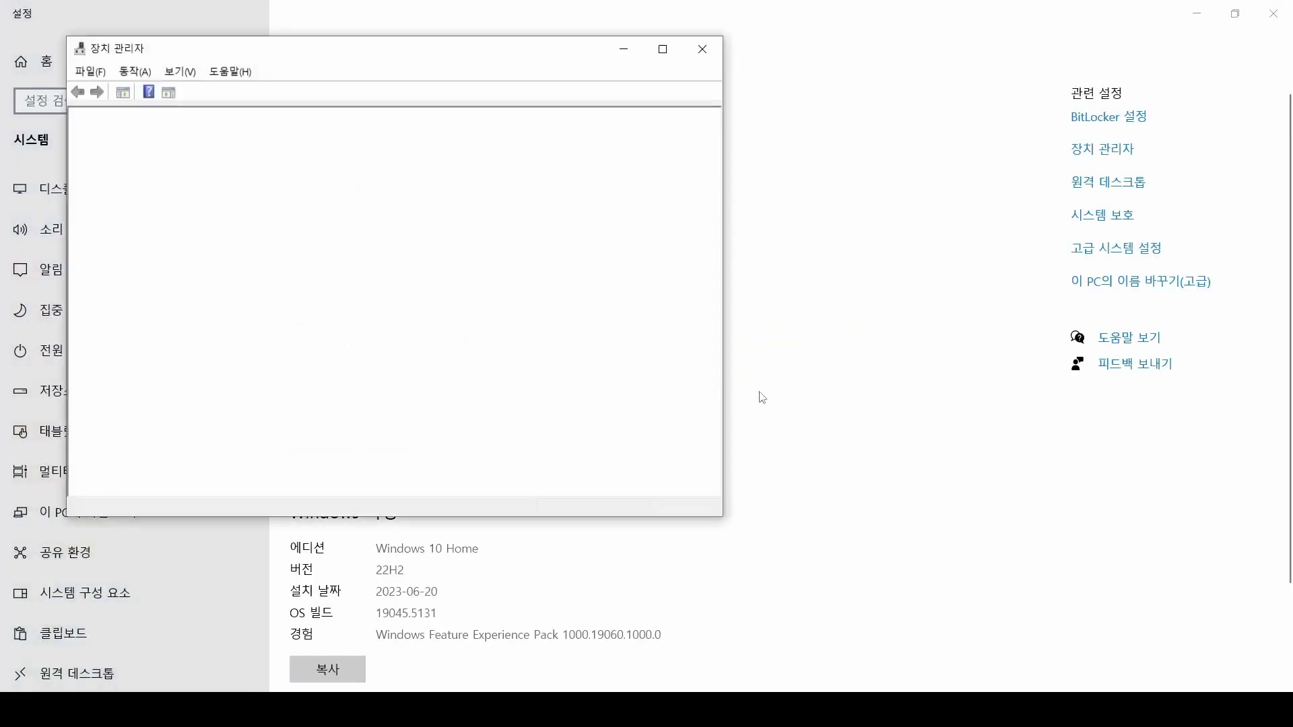
double_click(157, 404)
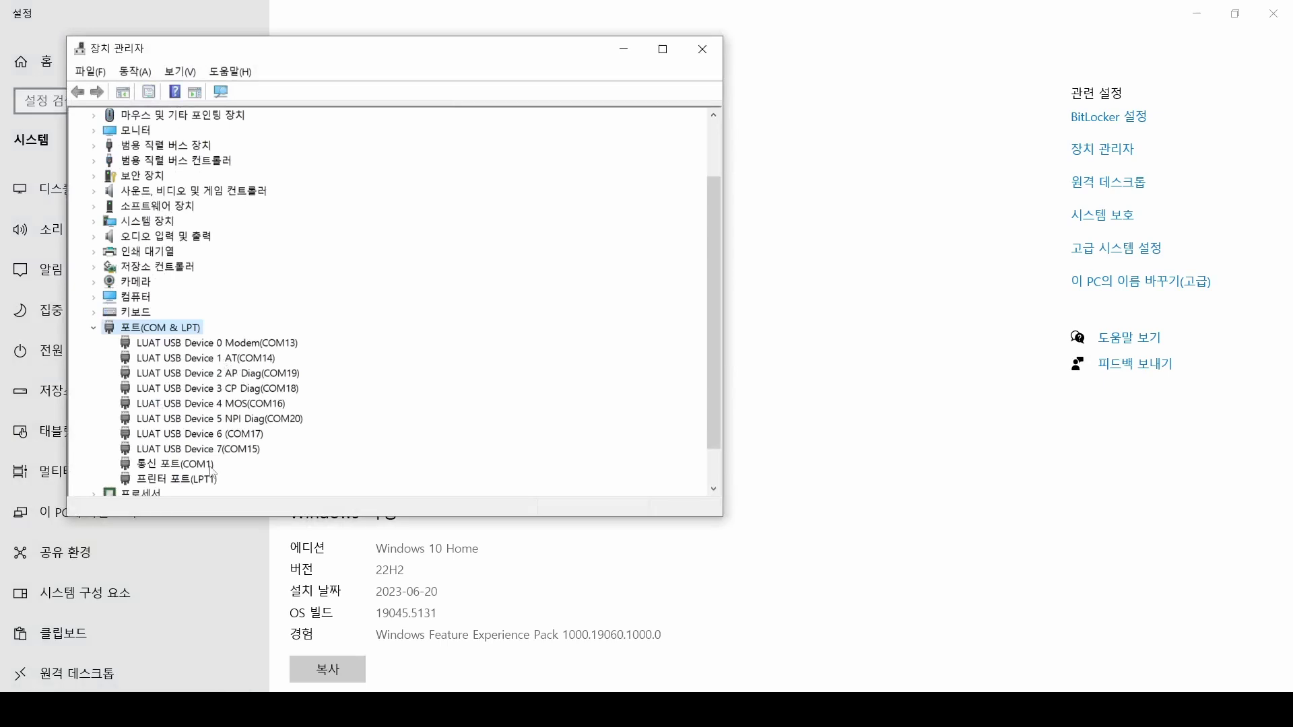
click(228, 359)
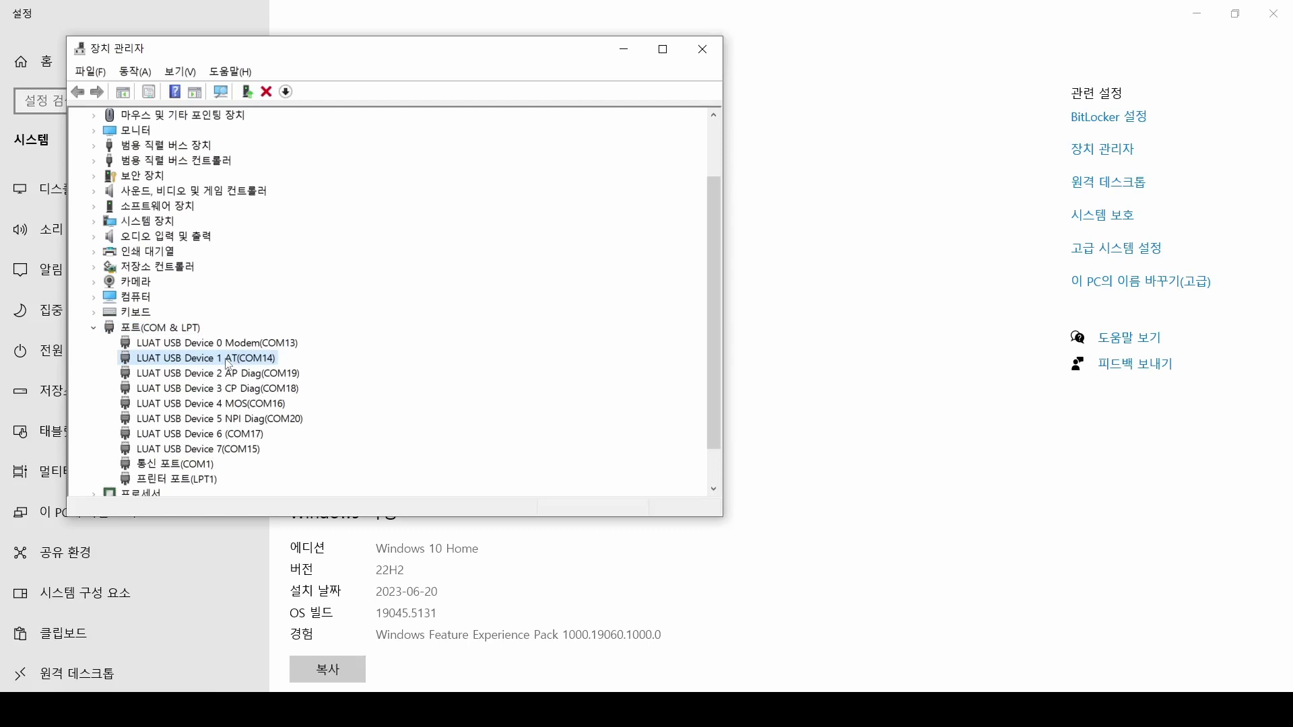
click(702, 49)
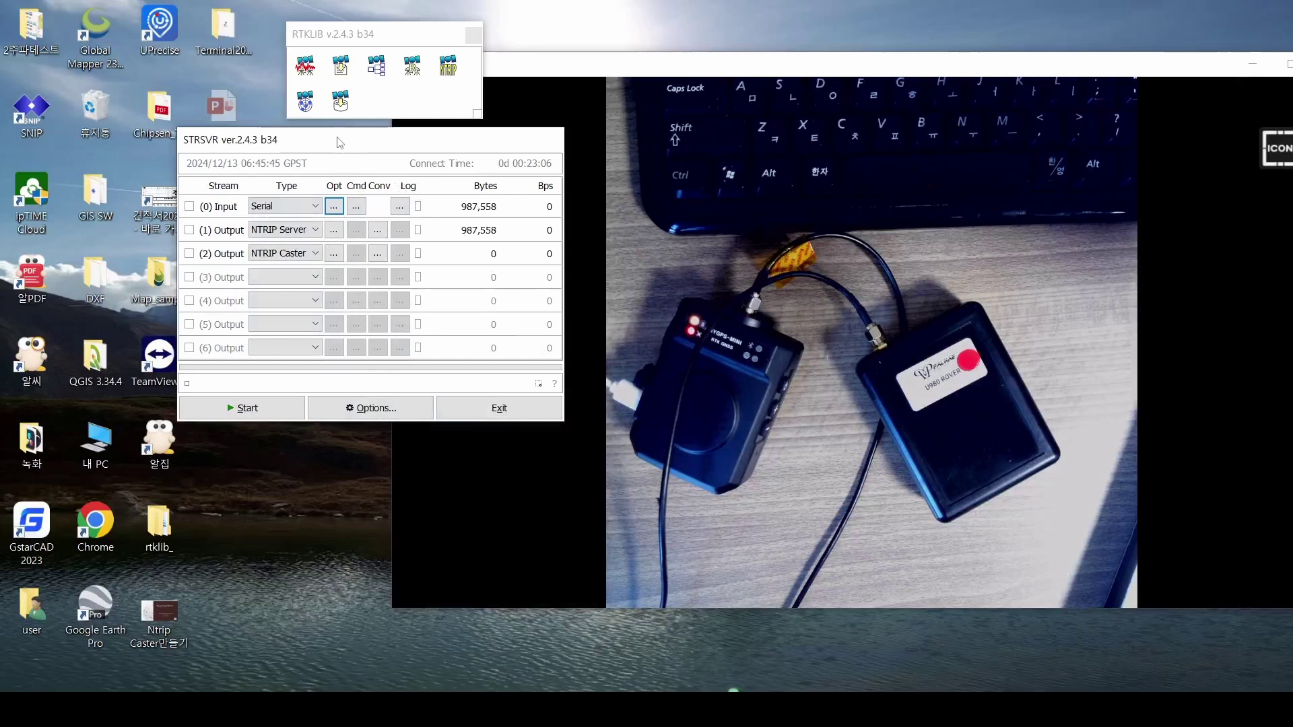
drag(340, 143, 411, 137)
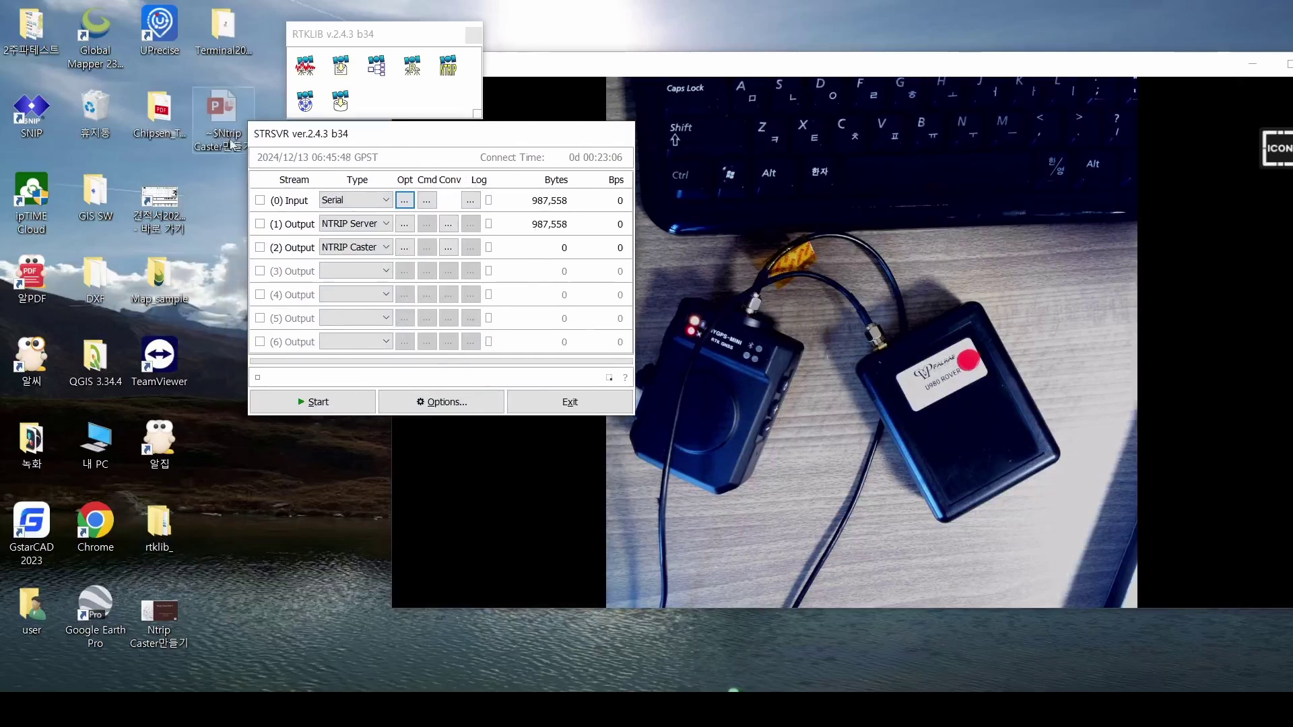
Run Terminal from the Terminal20141030 folder, examine the receiver's data on COM14 at 115200 baud, and disconnect.
click(233, 26)
double_click(233, 26)
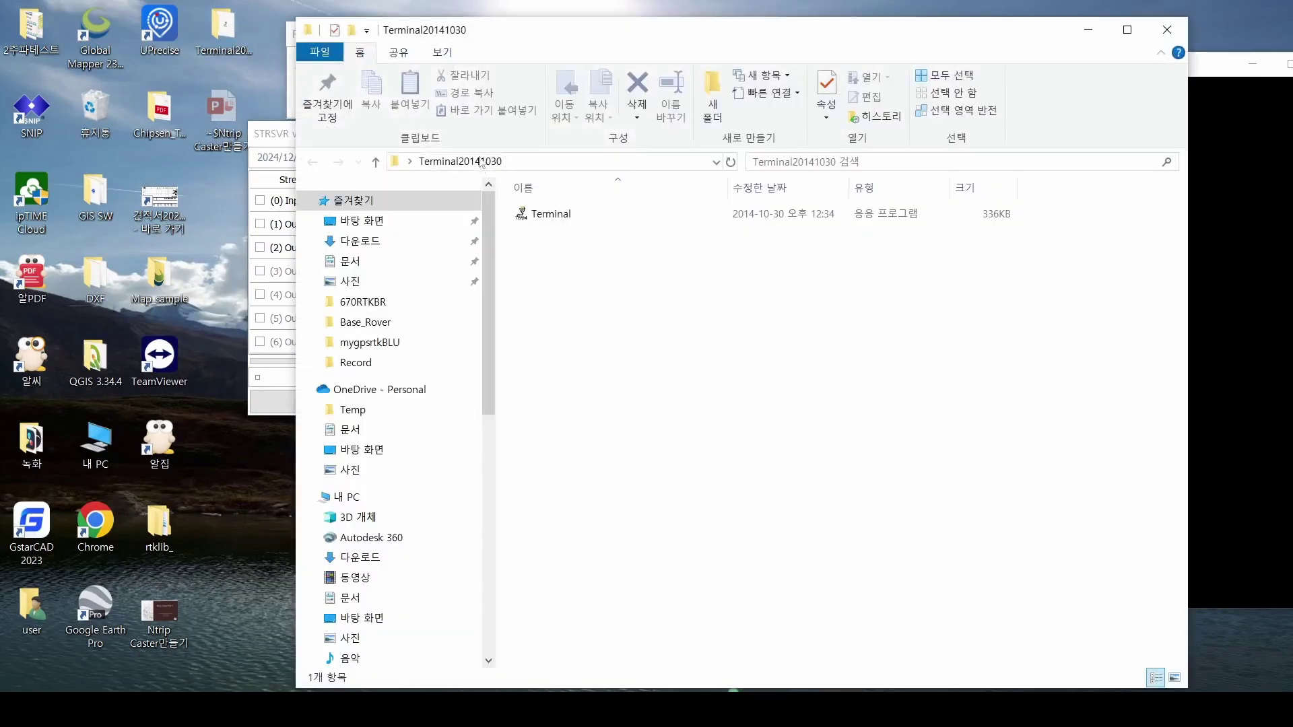
double_click(547, 217)
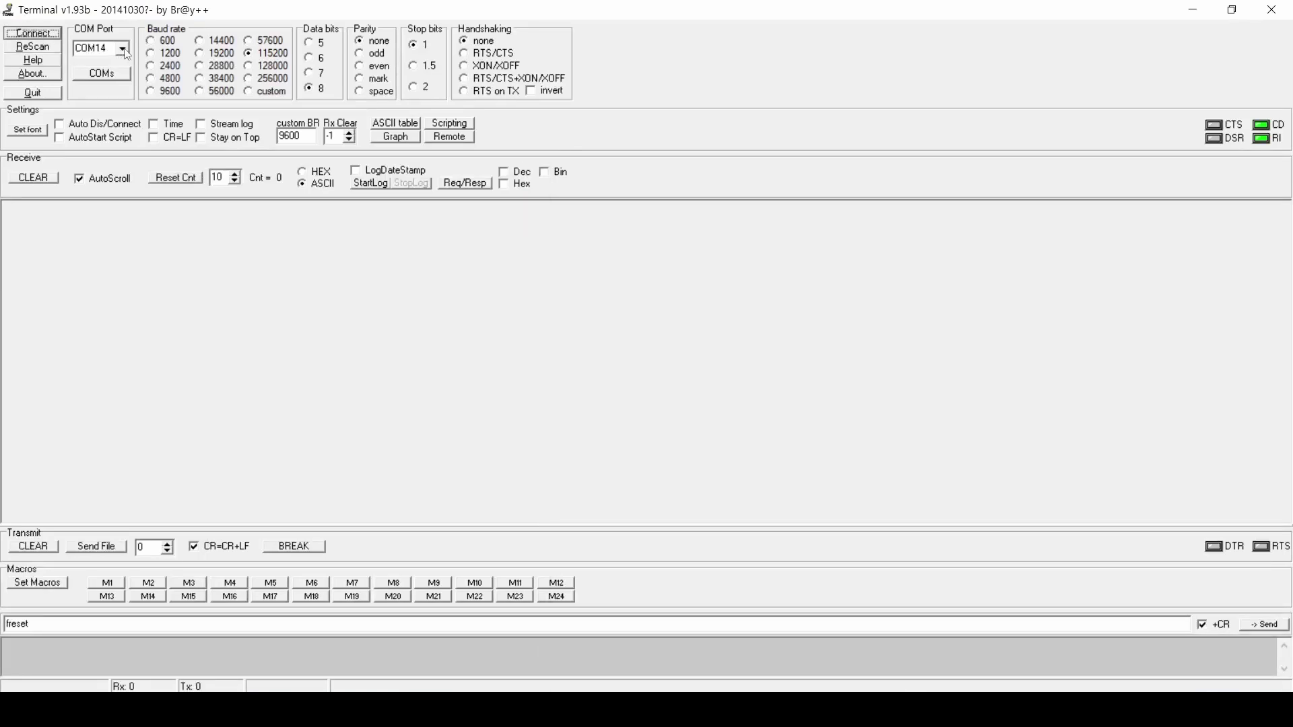
click(251, 55)
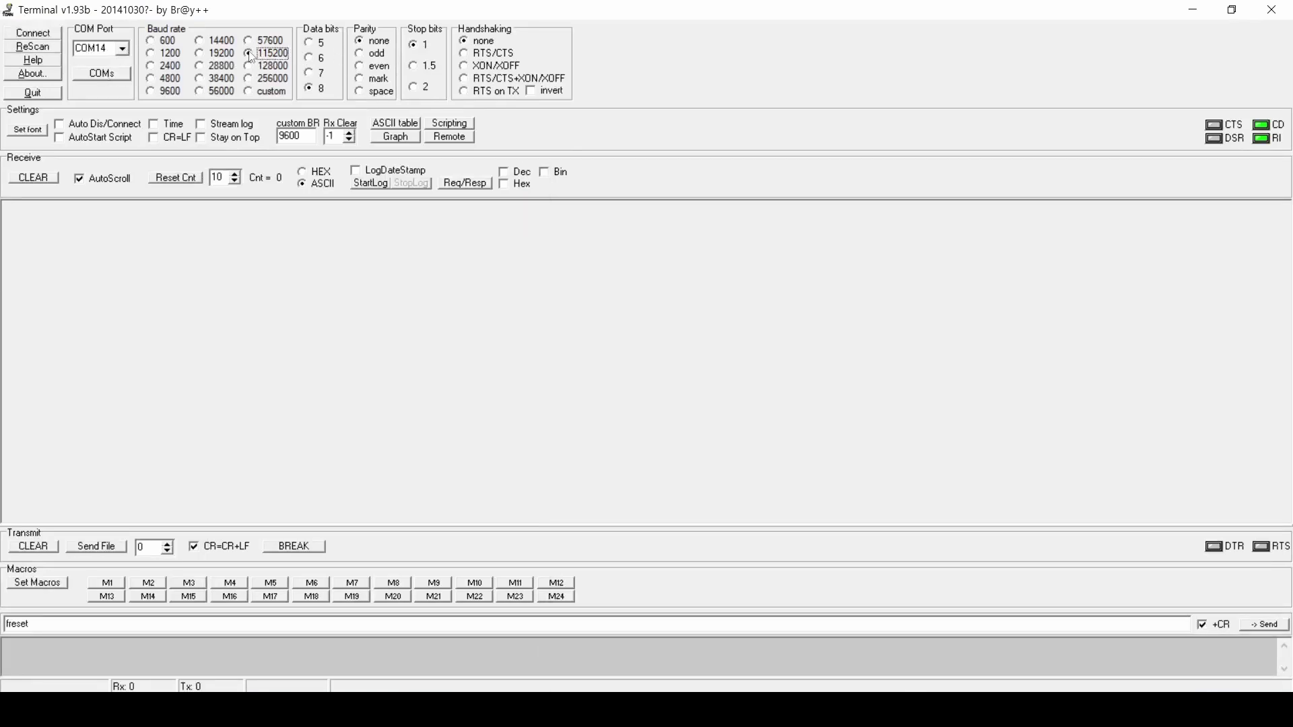
click(30, 34)
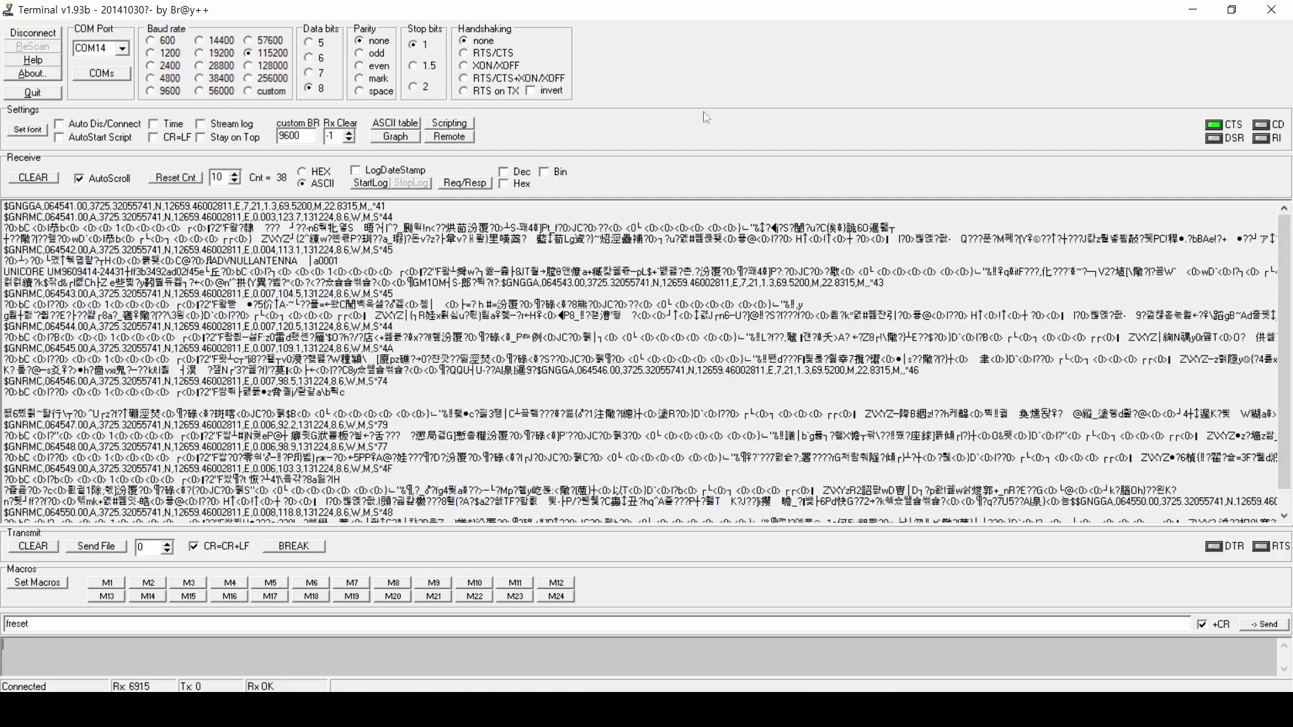
click(34, 34)
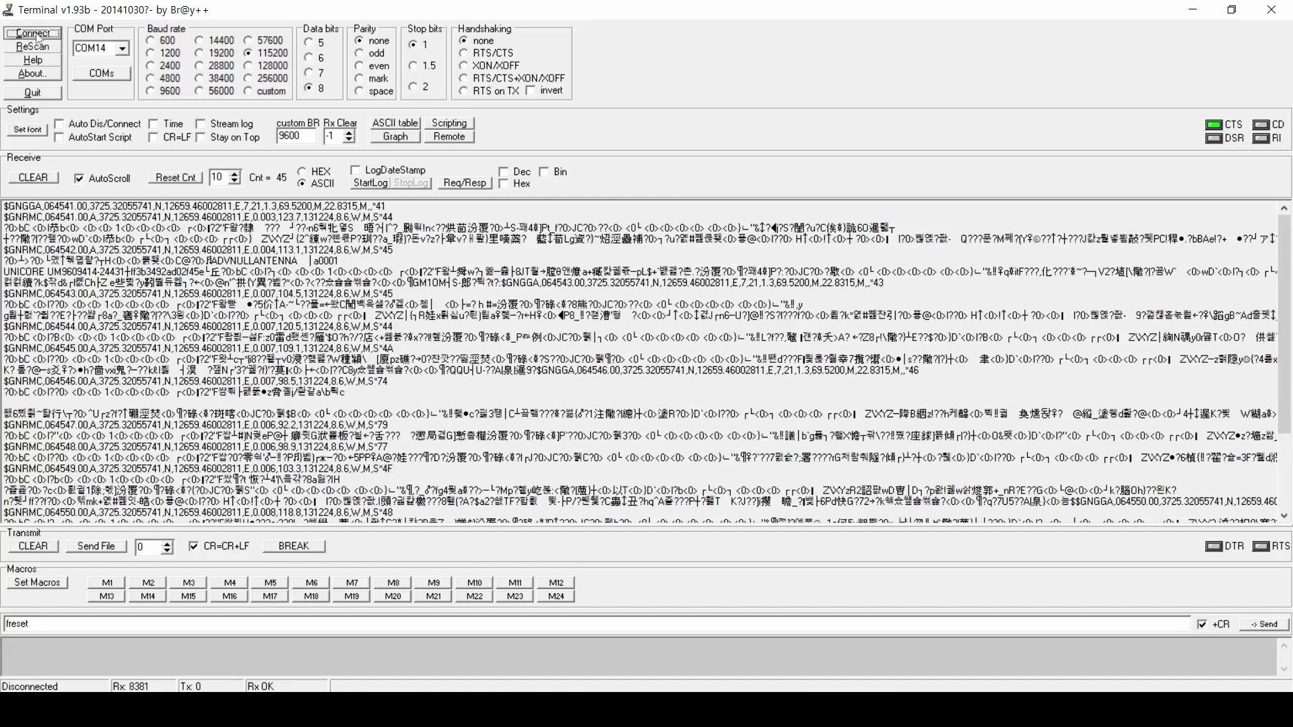
Examine the UM960/UM980 RTCM setup commands on slide 4 of the Ntrip Caster만들기 PowerPoint presentation, and return to STRSVR.
click(1191, 10)
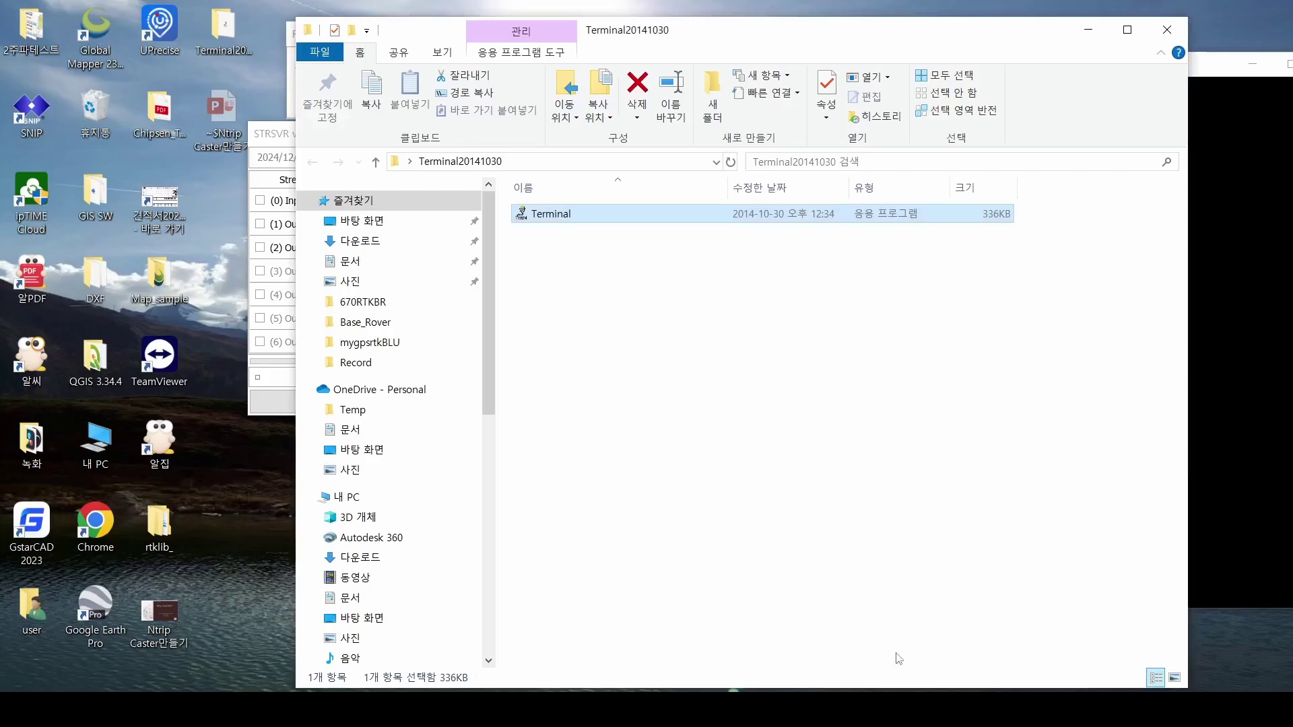
key(alt+Tab)
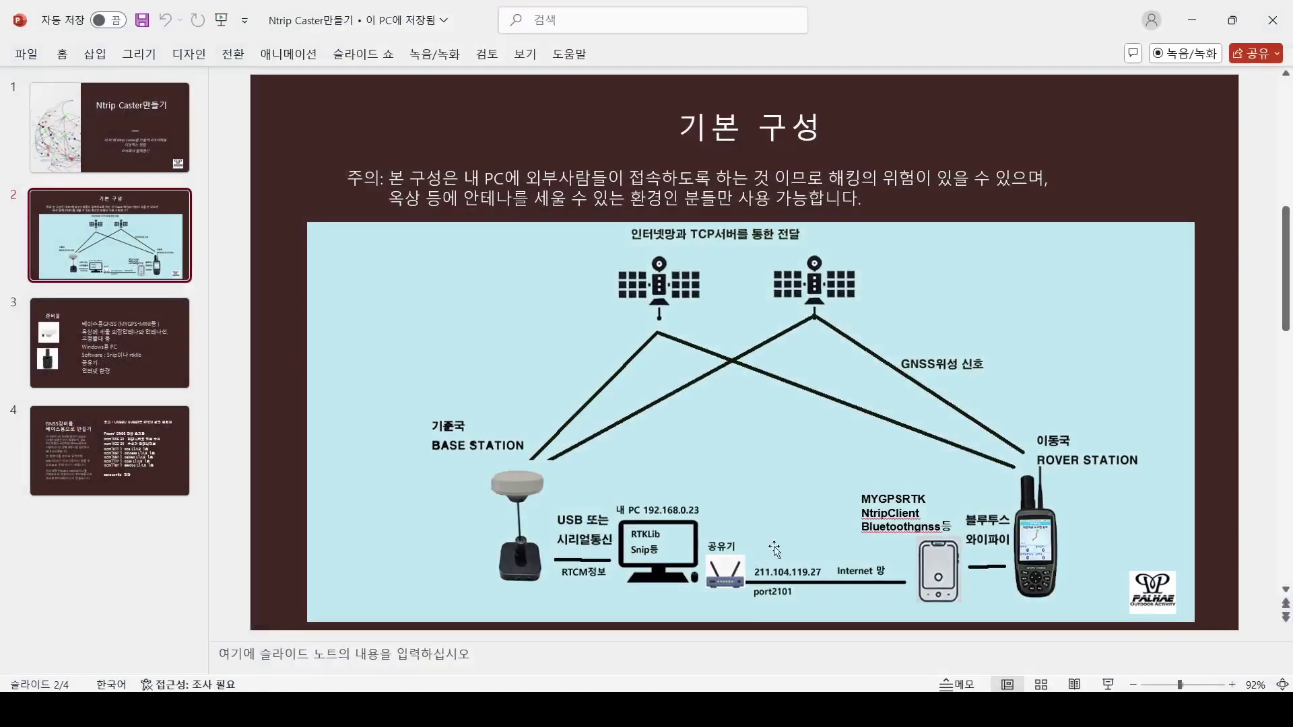
click(138, 471)
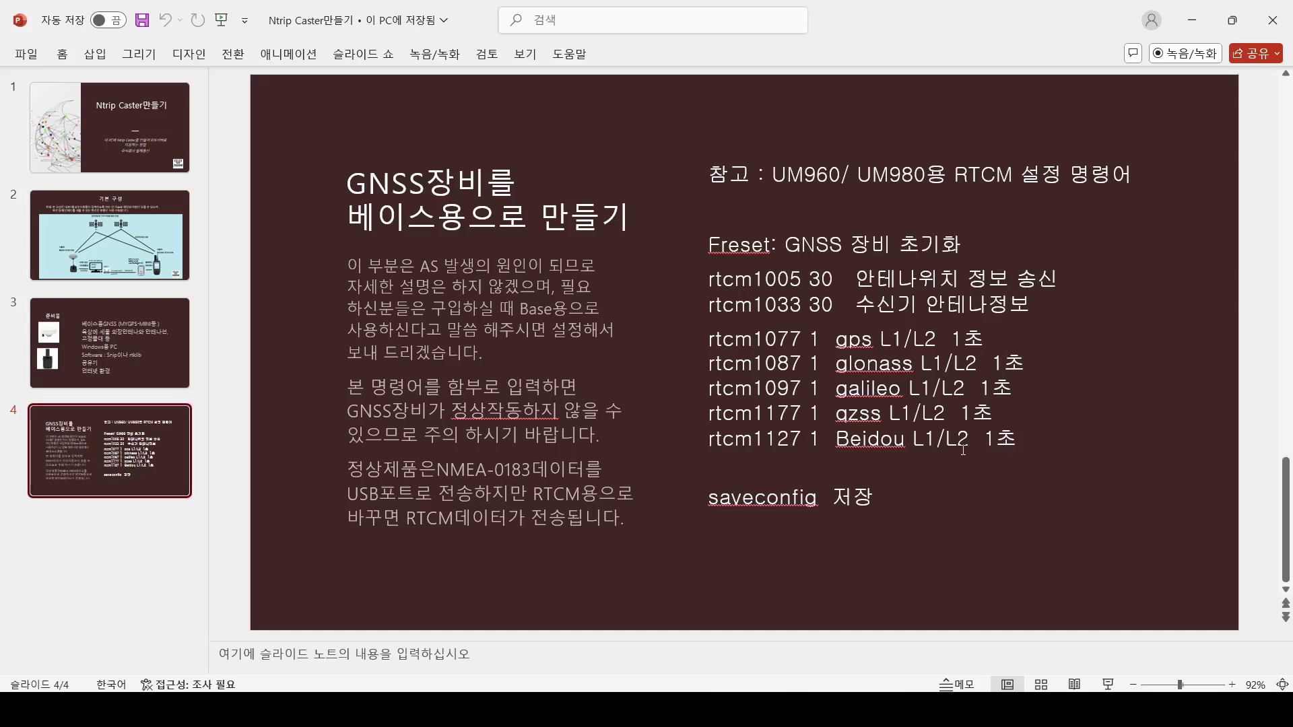
click(1192, 20)
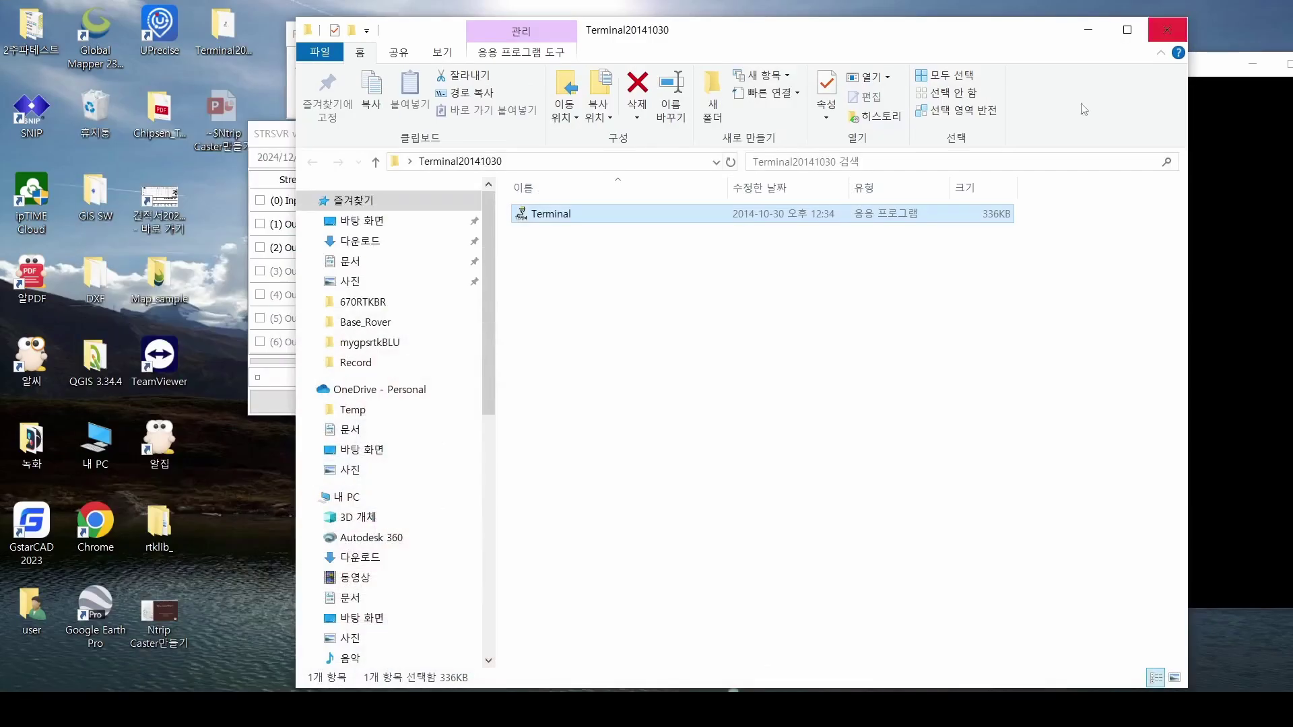
click(1086, 30)
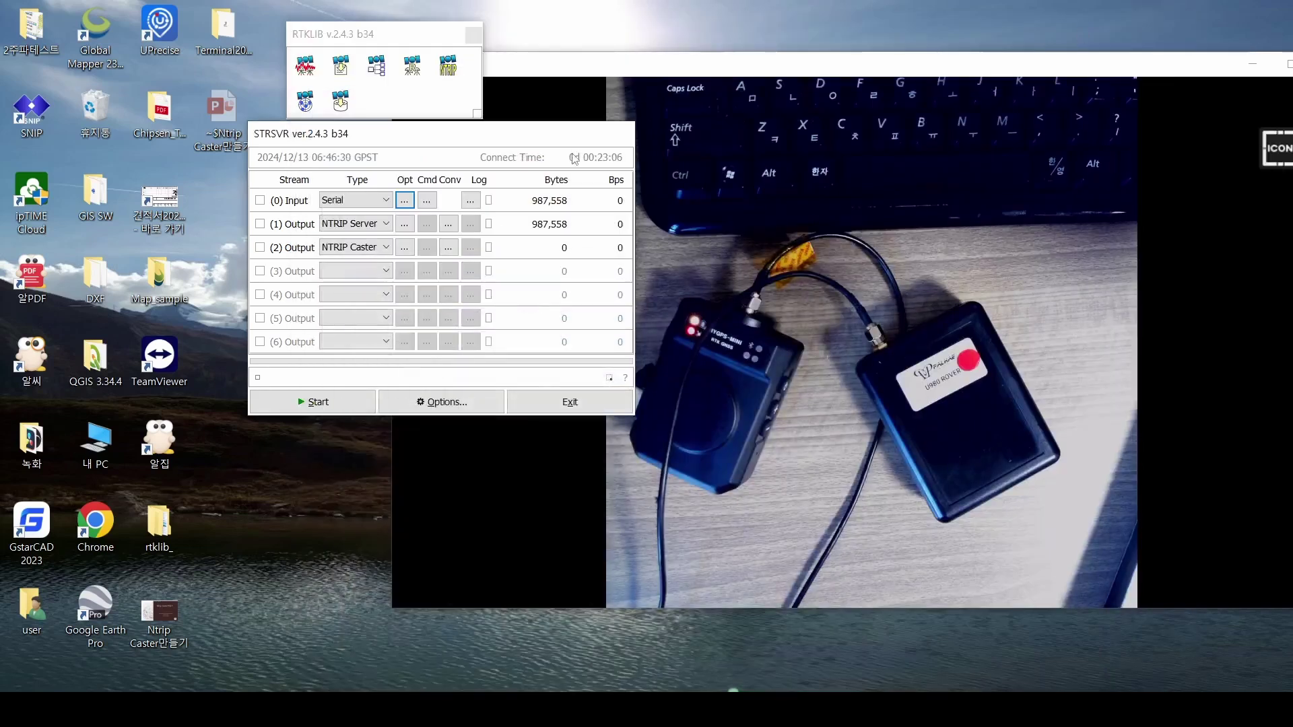
Check the serial options of the input stream and the NTRIP Caster options of output stream 2, and accept them.
click(405, 201)
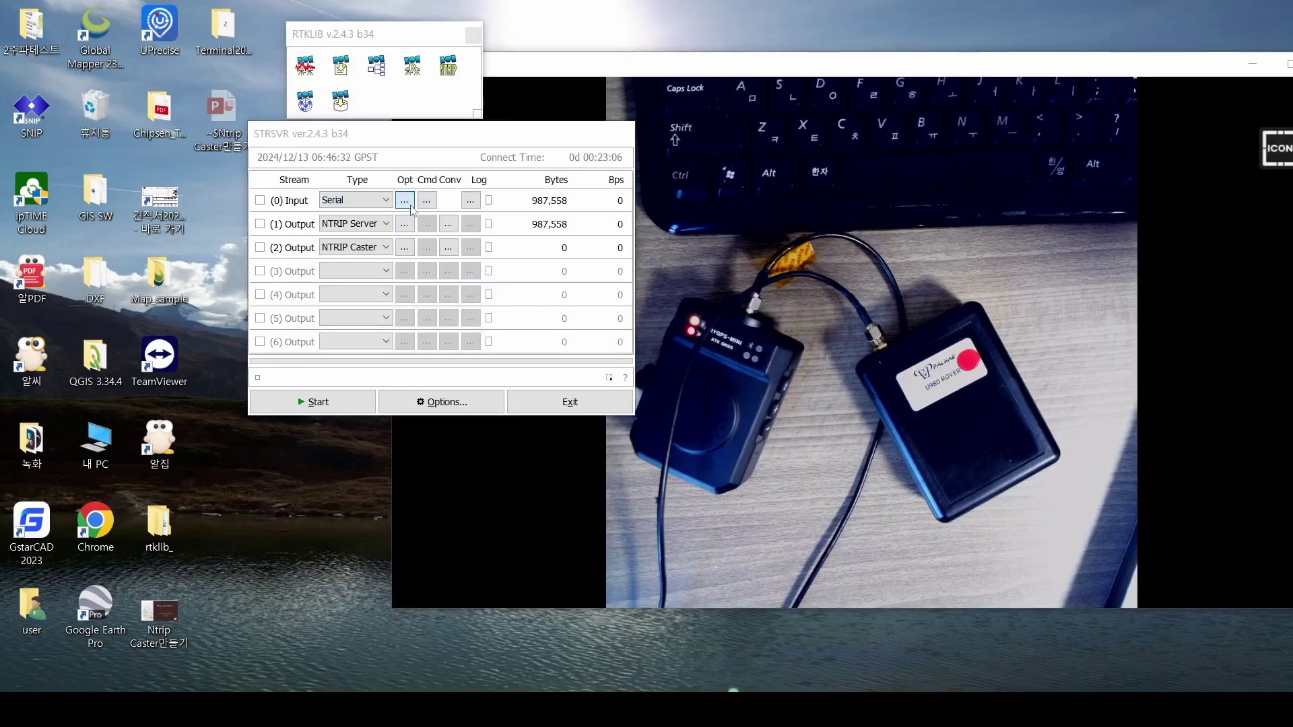
click(381, 330)
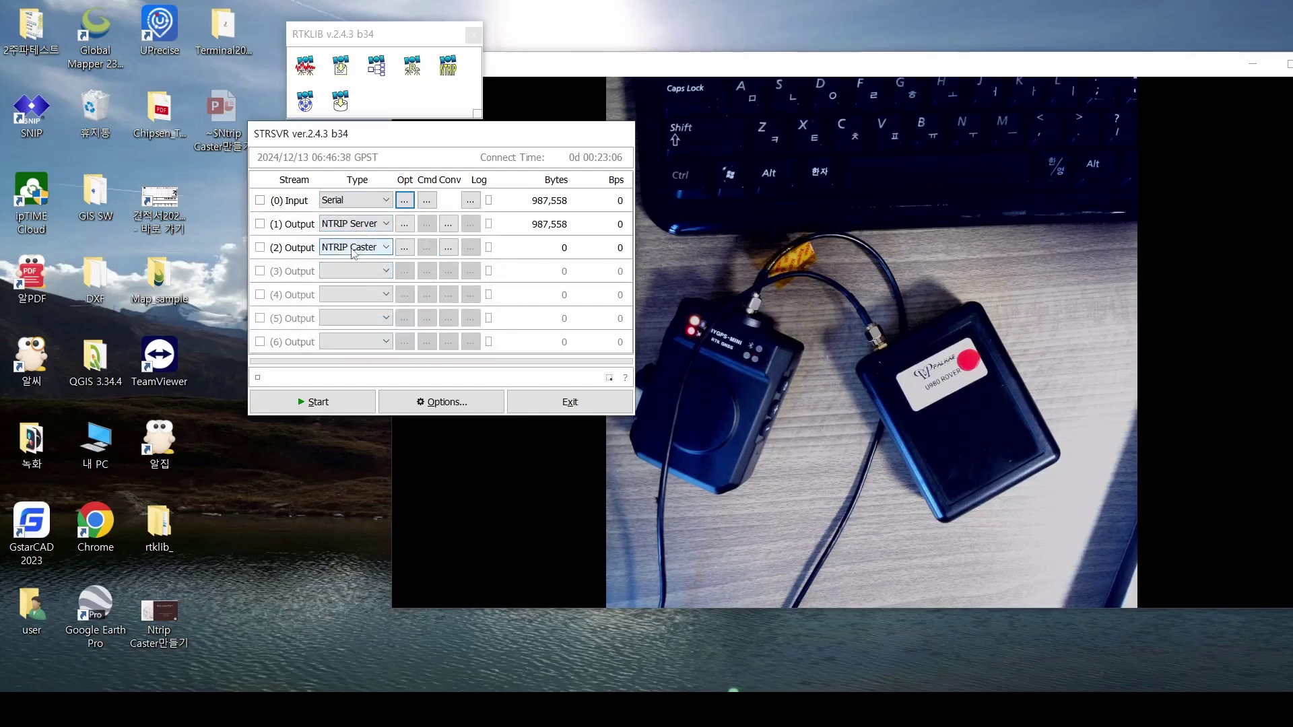
click(404, 249)
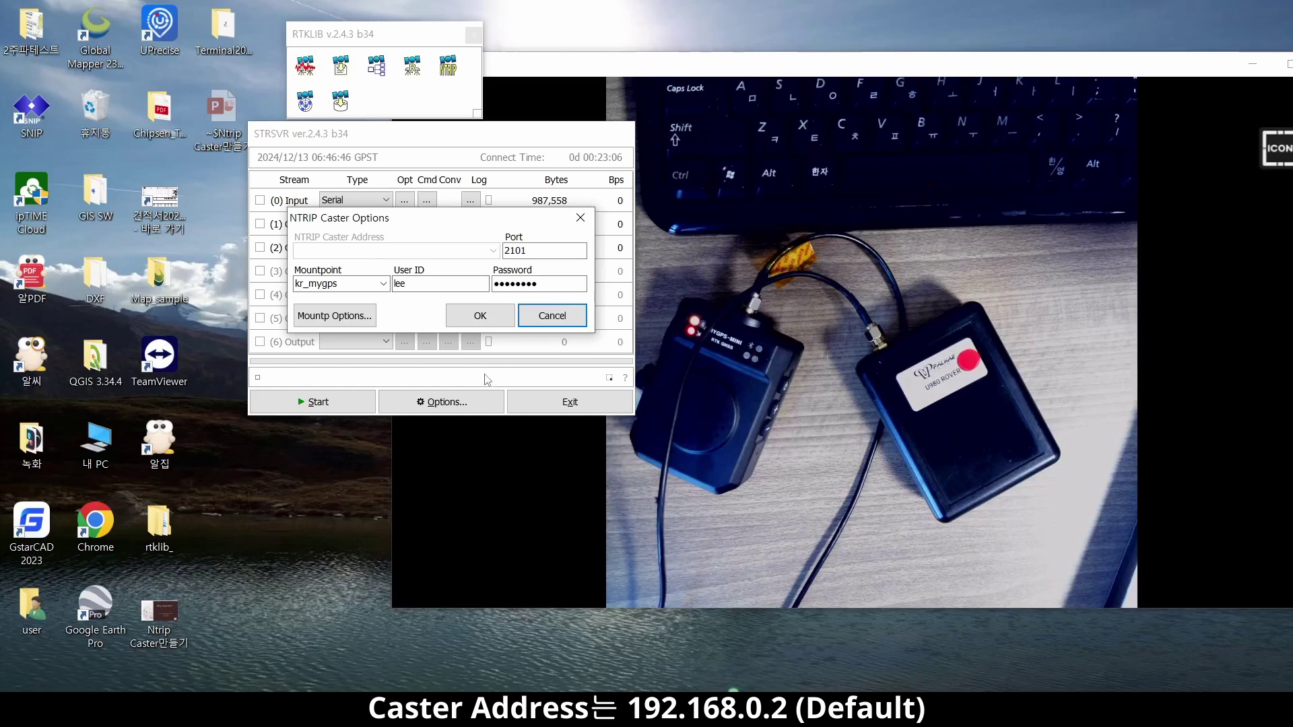
drag(538, 250, 495, 246)
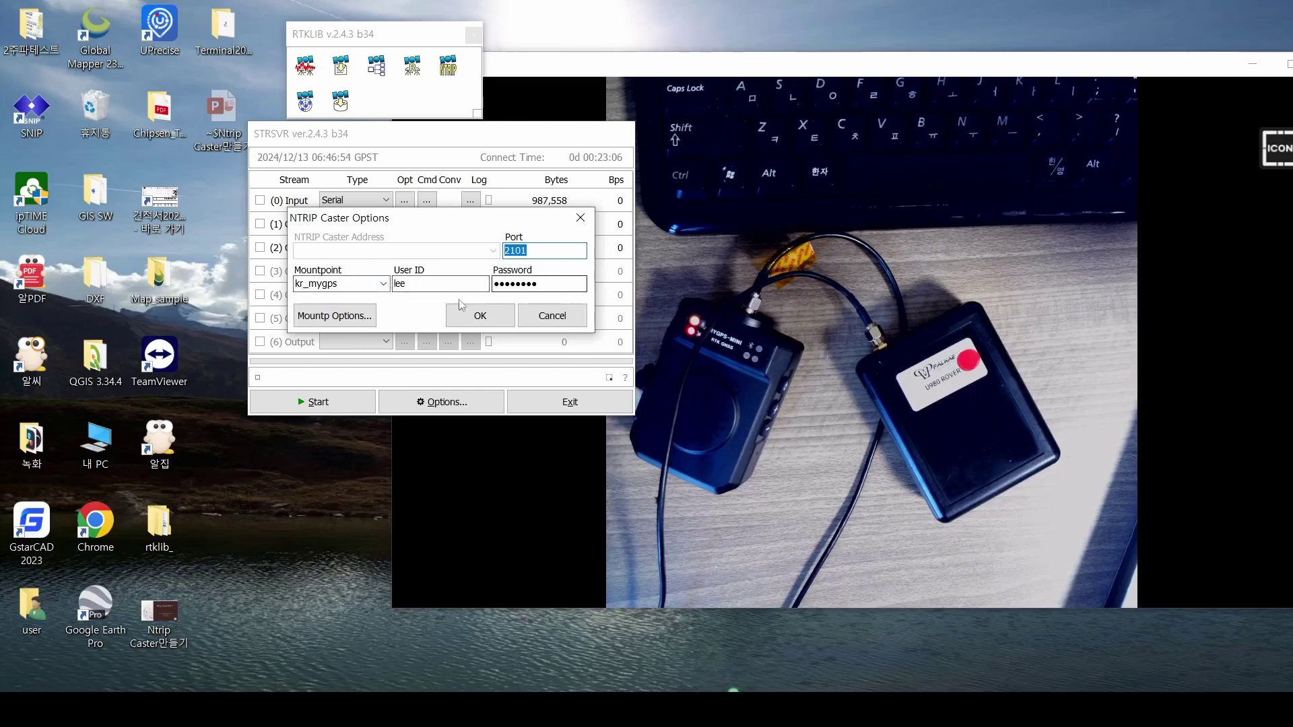
click(484, 315)
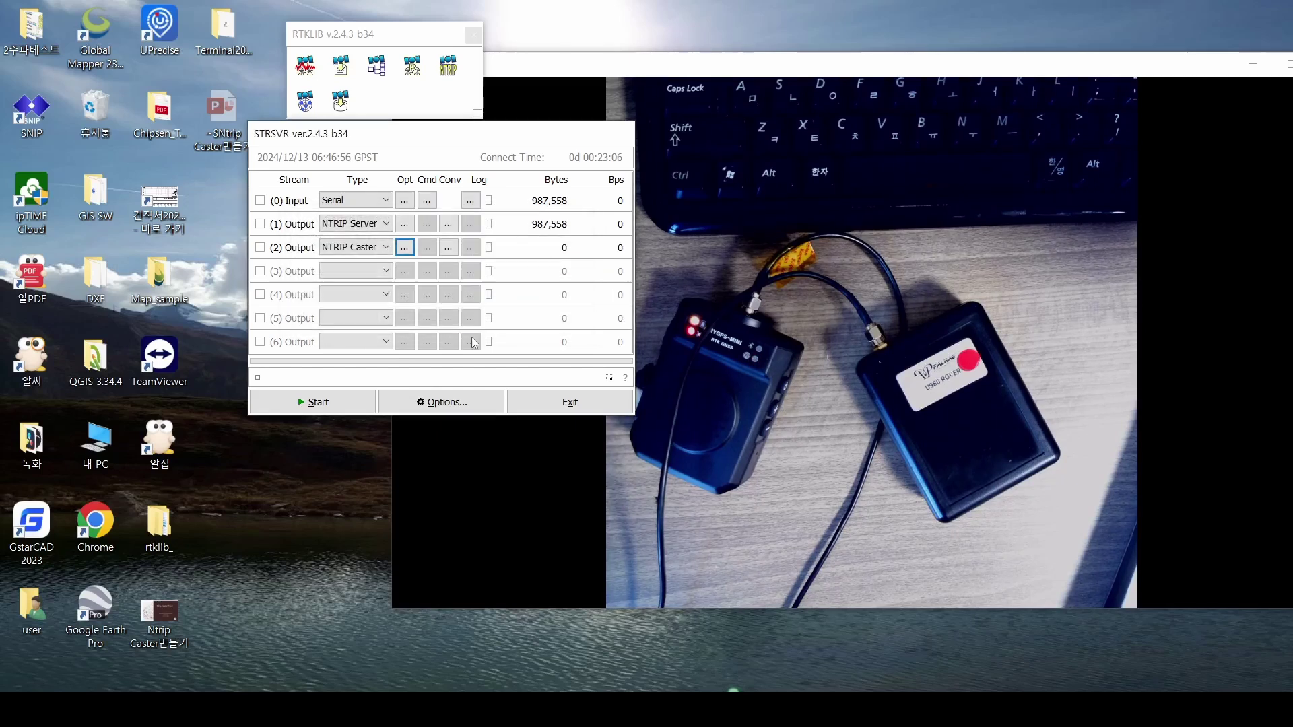
Check and accept the NTRIP Server options of output stream 1, and start the streams.
click(405, 223)
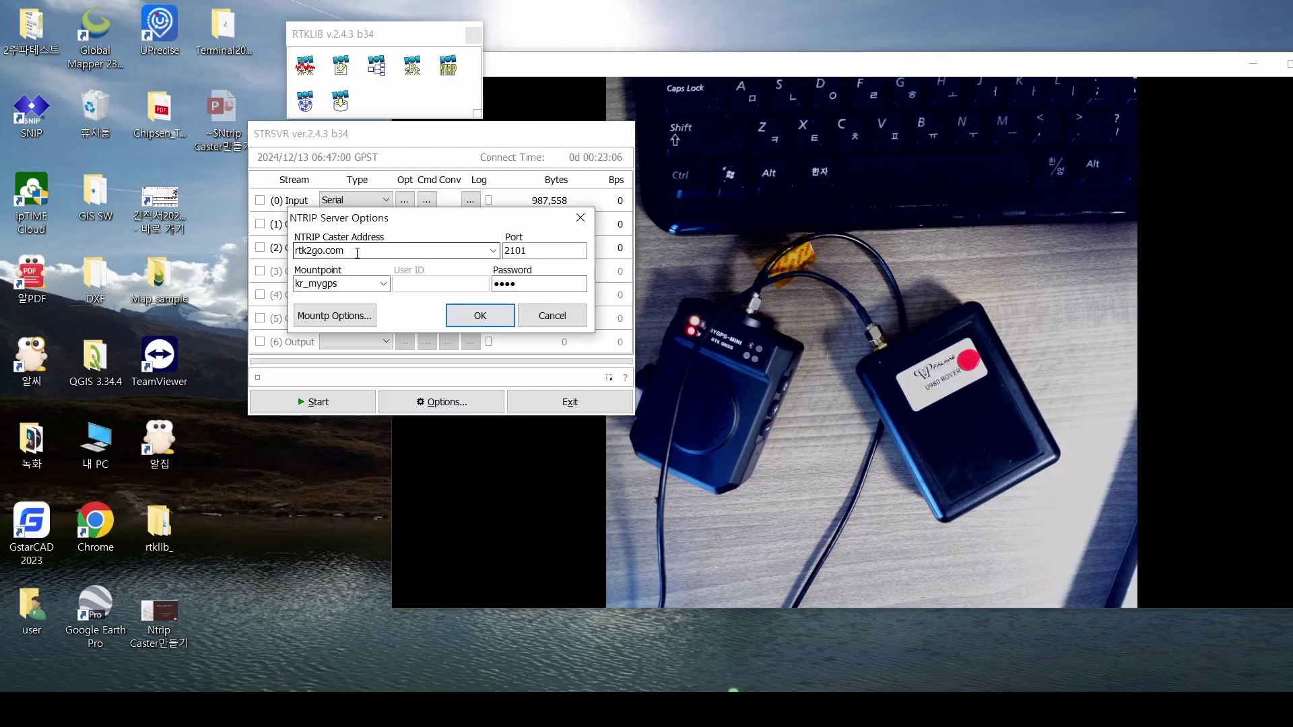
click(495, 314)
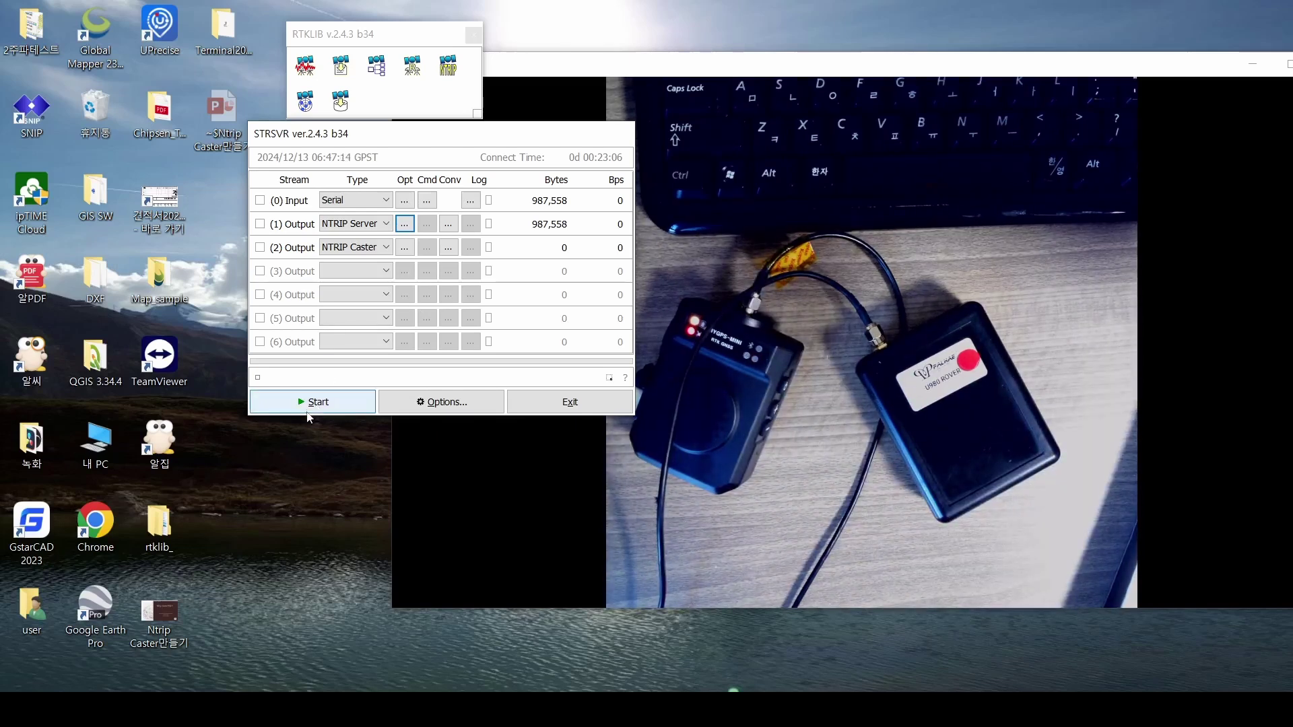
click(311, 408)
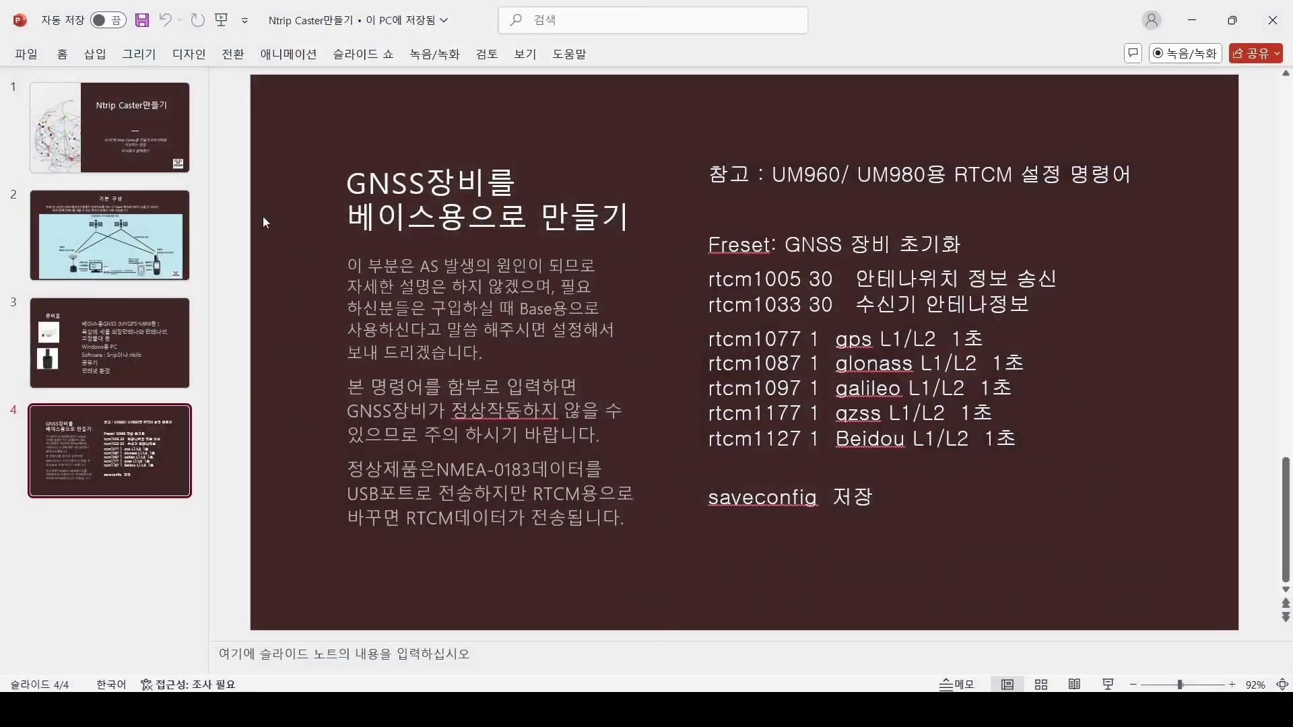
Examine the 기본 구성 network diagram on slide 2 of the Ntrip Caster만들기 PowerPoint presentation.
click(154, 256)
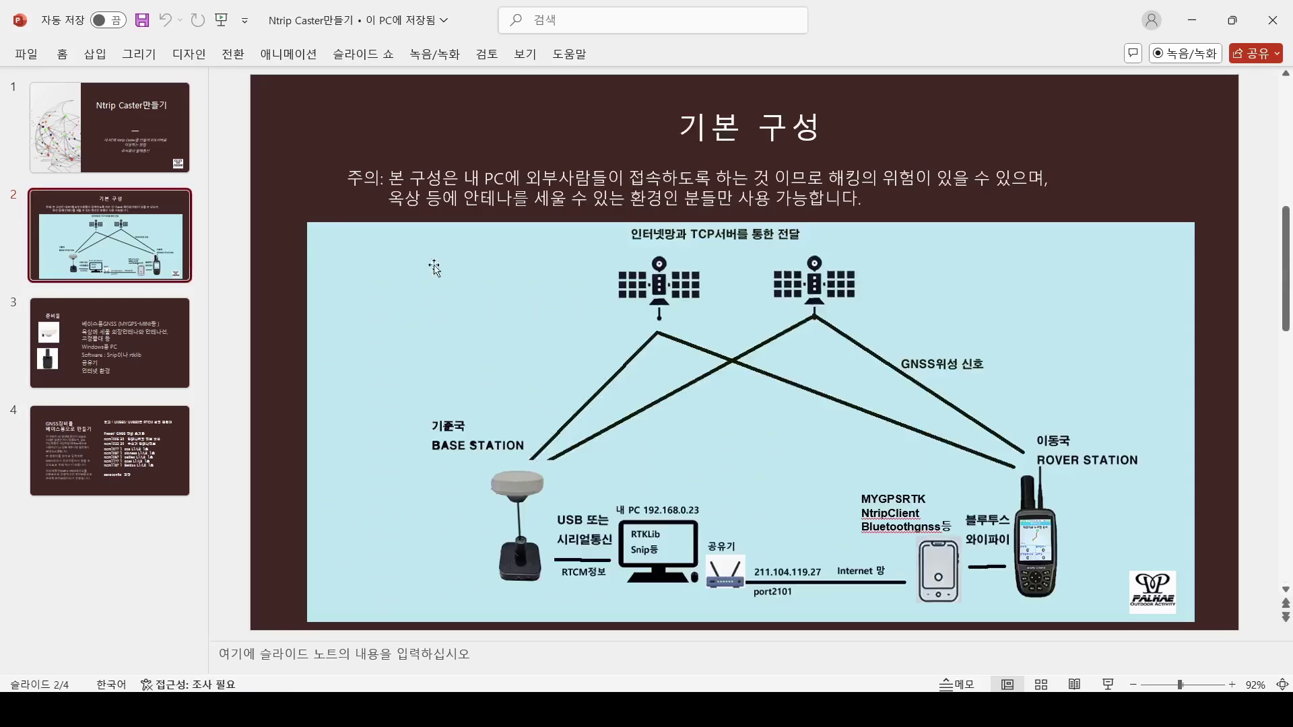